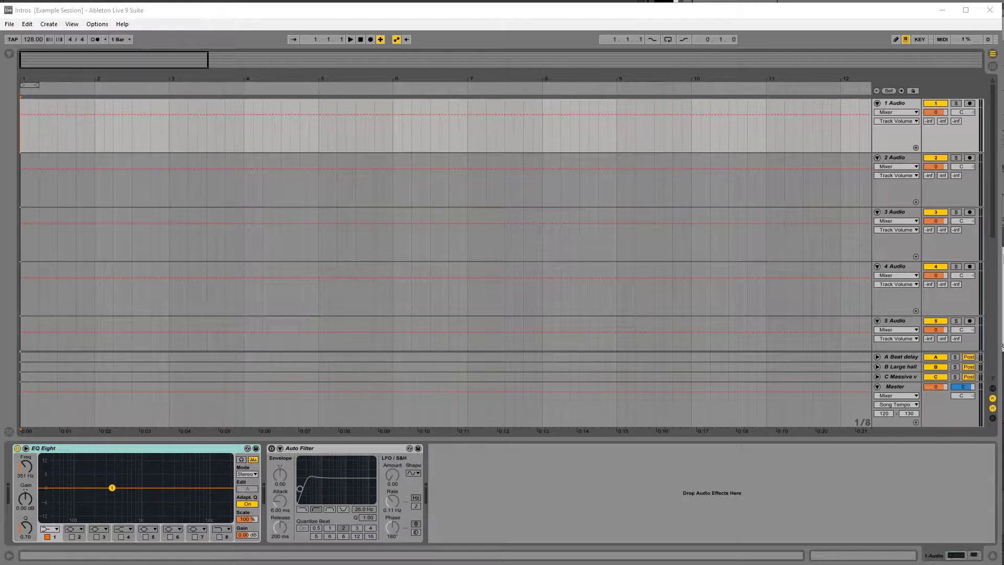
Step: Import Down To Business B onto the first audio track and If This Is The End (Vocal Mix) A onto the second, muting the second track
{"action": "left_click_drag", "start_coordinate": [999, 66], "coordinate": [24, 117]}
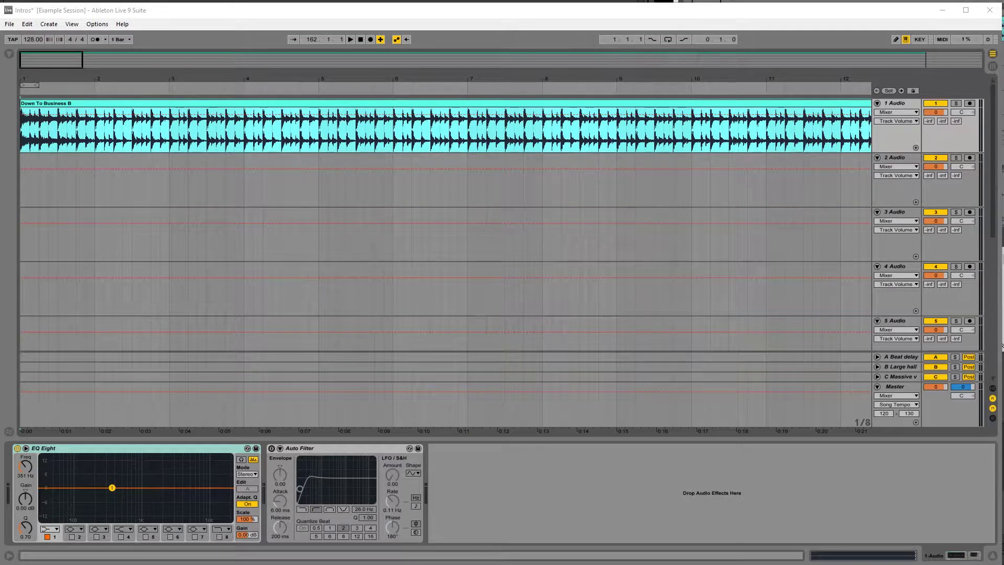
{"action": "left_click_drag", "start_coordinate": [1000, 170], "coordinate": [21, 171]}
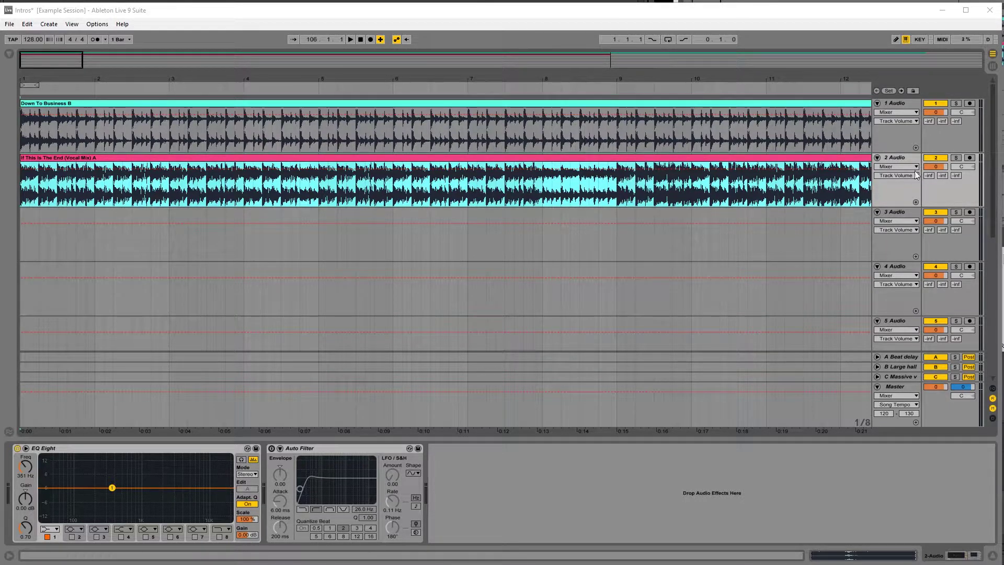
{"action": "left_click", "coordinate": [937, 159]}
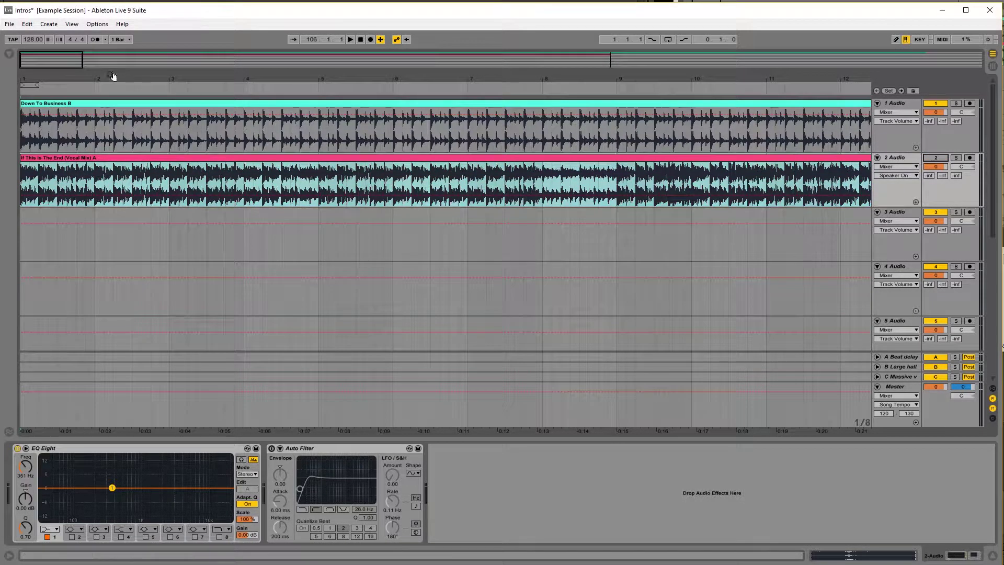
Step: Set 1.1.1 at the first transient of the Down To Business B clip and warp it straight from there
{"action": "left_click", "coordinate": [41, 103]}
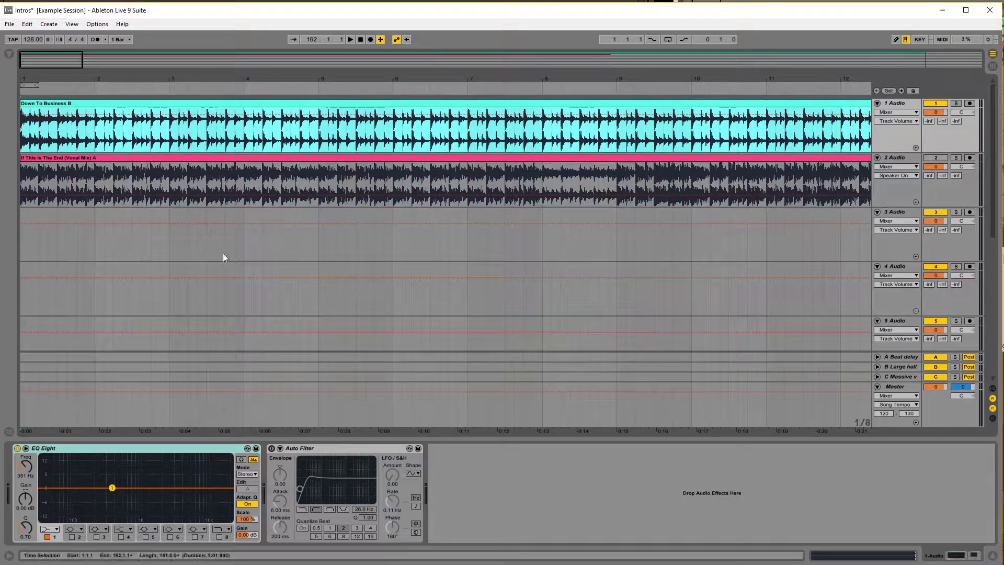
{"action": "left_click", "coordinate": [886, 554]}
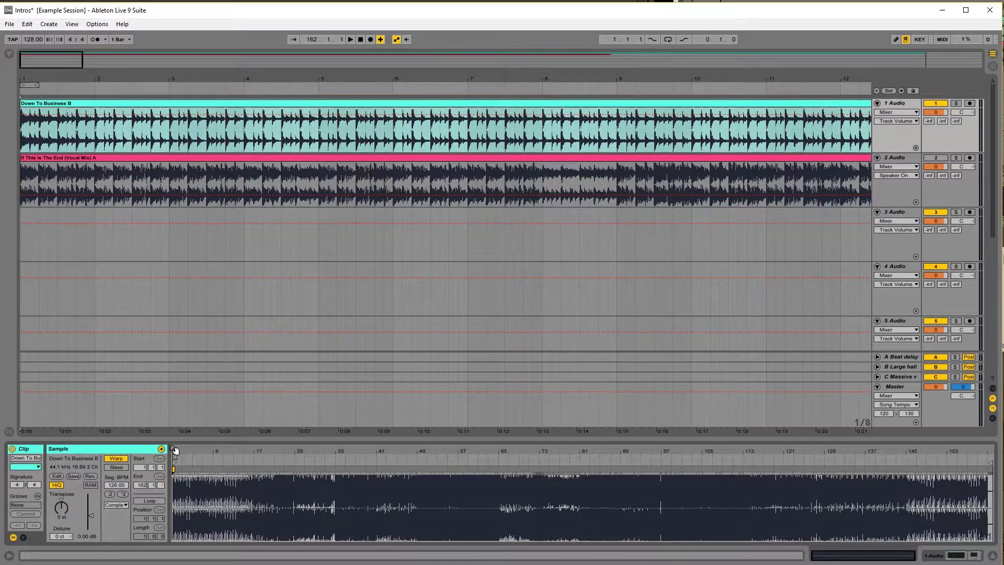
{"action": "mouse_move", "coordinate": [174, 451]}
{"action": "left_mouse_down"}
{"action": "mouse_move", "coordinate": [367, 464]}
{"action": "mouse_move", "coordinate": [360, 456]}
{"action": "mouse_move", "coordinate": [422, 480]}
{"action": "left_mouse_up"}
{"action": "left_click", "coordinate": [428, 482]}
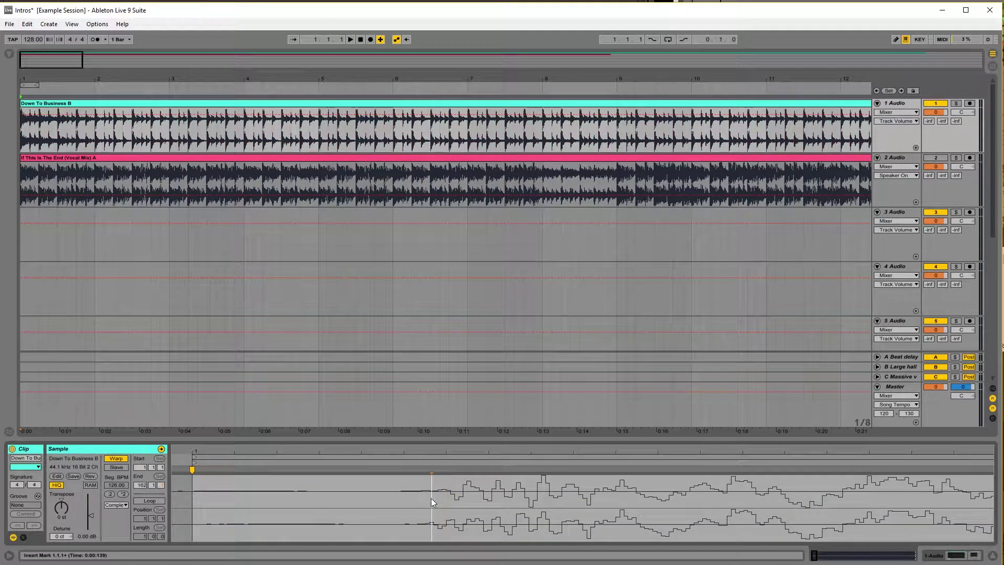
{"action": "right_click", "coordinate": [433, 468]}
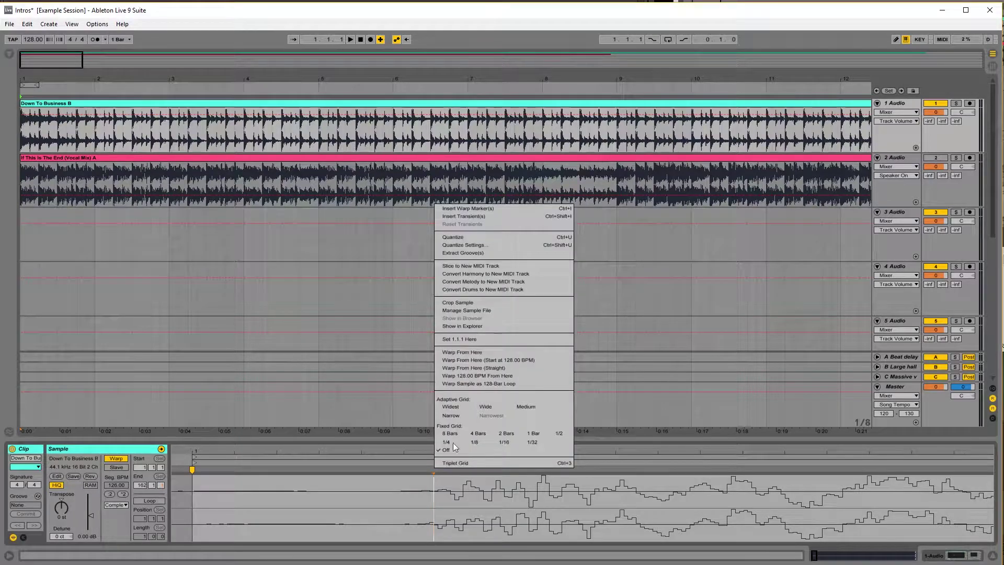
{"action": "left_click", "coordinate": [500, 340]}
{"action": "right_click", "coordinate": [434, 468]}
{"action": "left_click", "coordinate": [497, 363]}
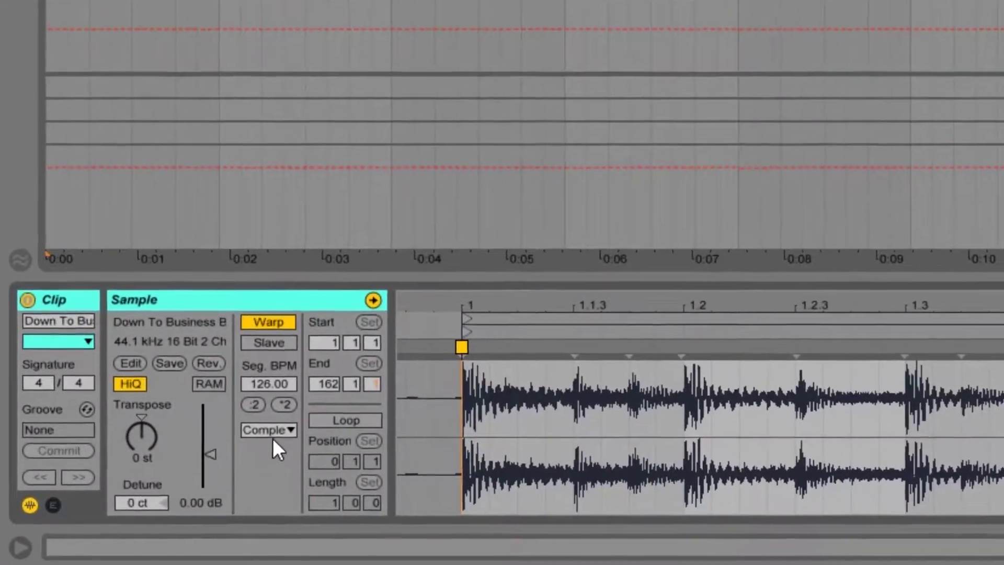
Step: Set the Down To Business B clip's warp mode to Beats, preserving 1/4 divisions
{"action": "left_click", "coordinate": [255, 443]}
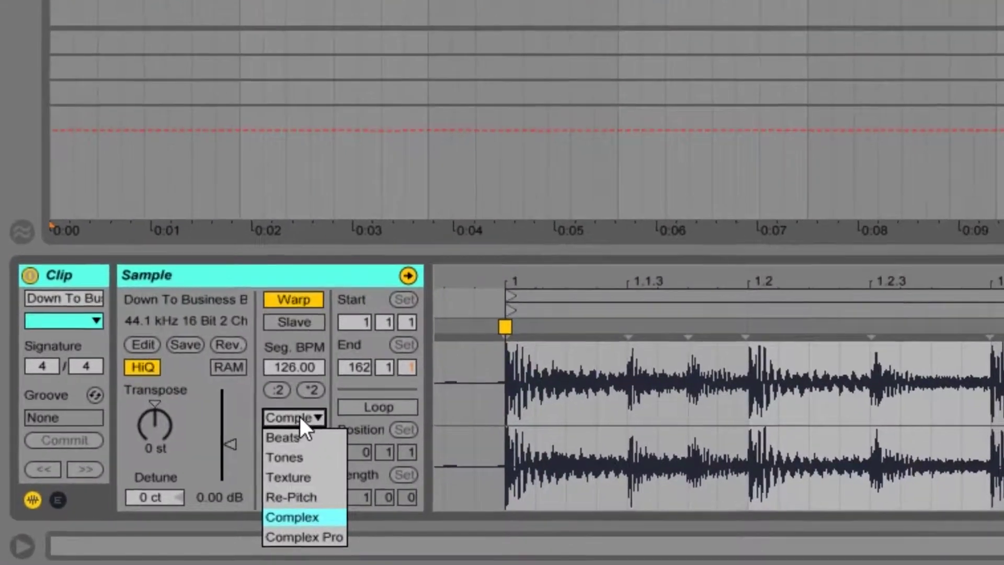
{"action": "left_click", "coordinate": [256, 459]}
{"action": "left_click", "coordinate": [349, 450]}
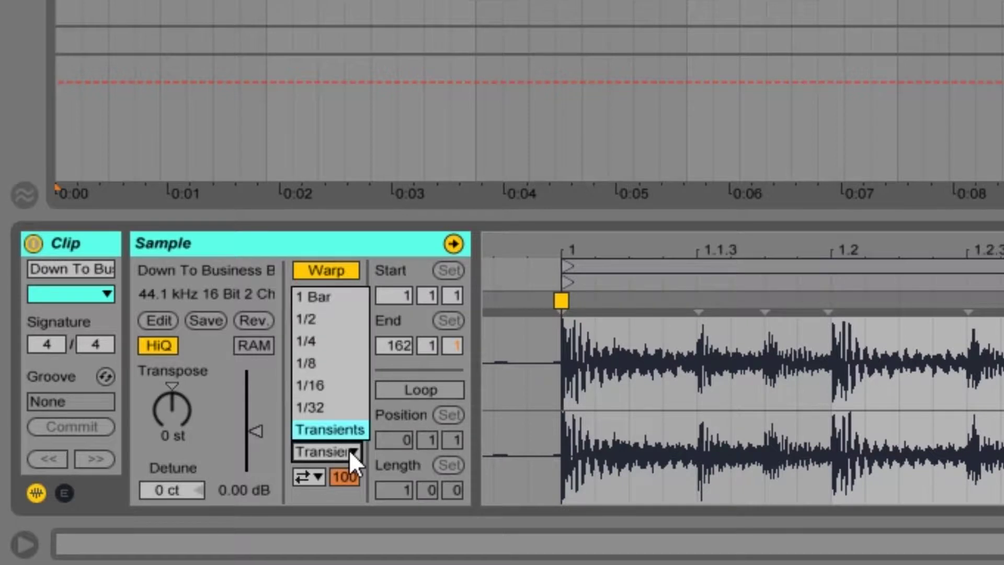
{"action": "left_click", "coordinate": [349, 342]}
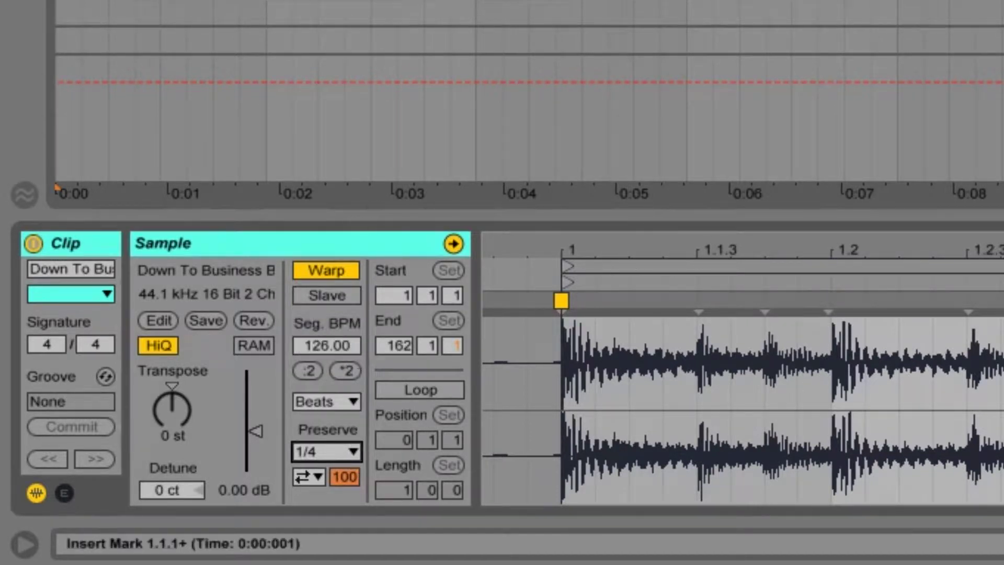
Step: Set 1.1.1 at the first transient of the If This Is The End clip and warp it straight from there
{"action": "left_click", "coordinate": [627, 2]}
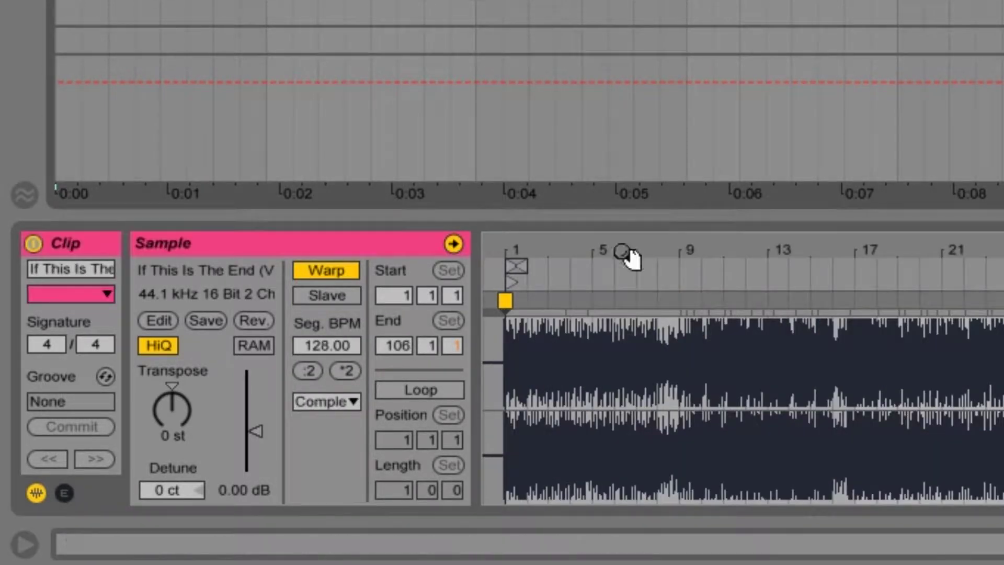
{"action": "left_click_drag", "start_coordinate": [510, 253], "coordinate": [920, 272]}
{"action": "left_click_drag", "start_coordinate": [983, 231], "coordinate": [828, 233]}
{"action": "left_click_drag", "start_coordinate": [596, 333], "coordinate": [883, 420]}
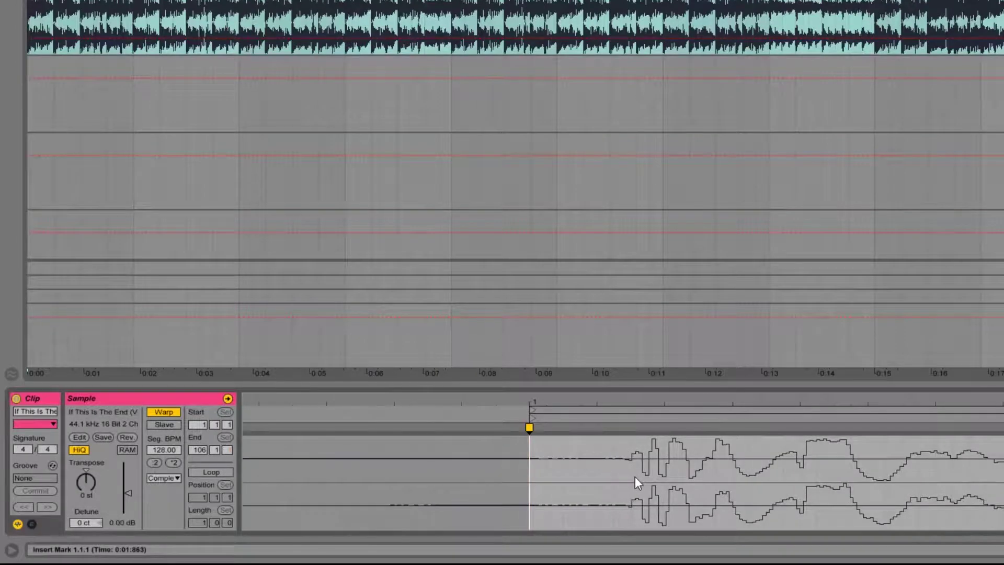
{"action": "right_click", "coordinate": [631, 423]}
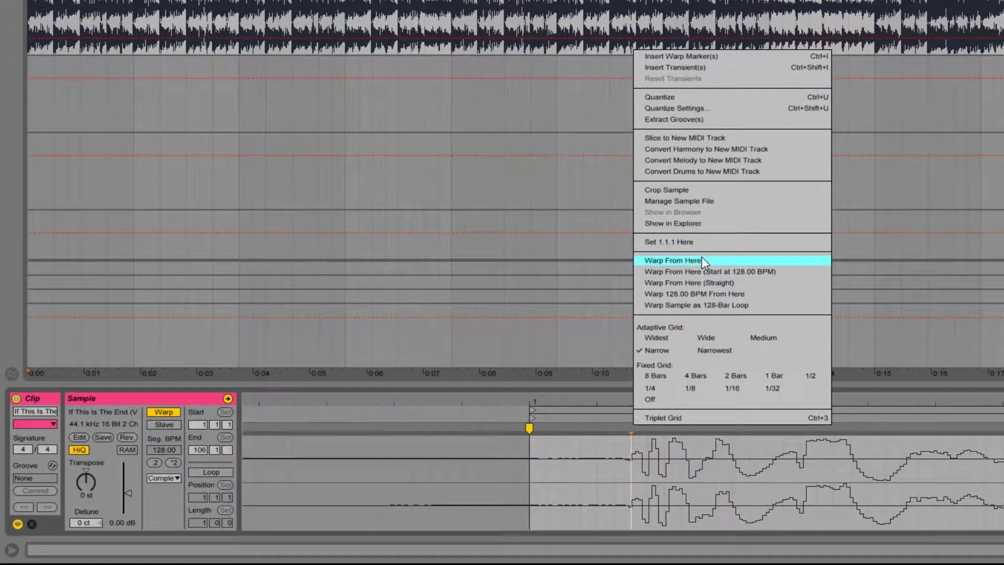
{"action": "left_click", "coordinate": [723, 241]}
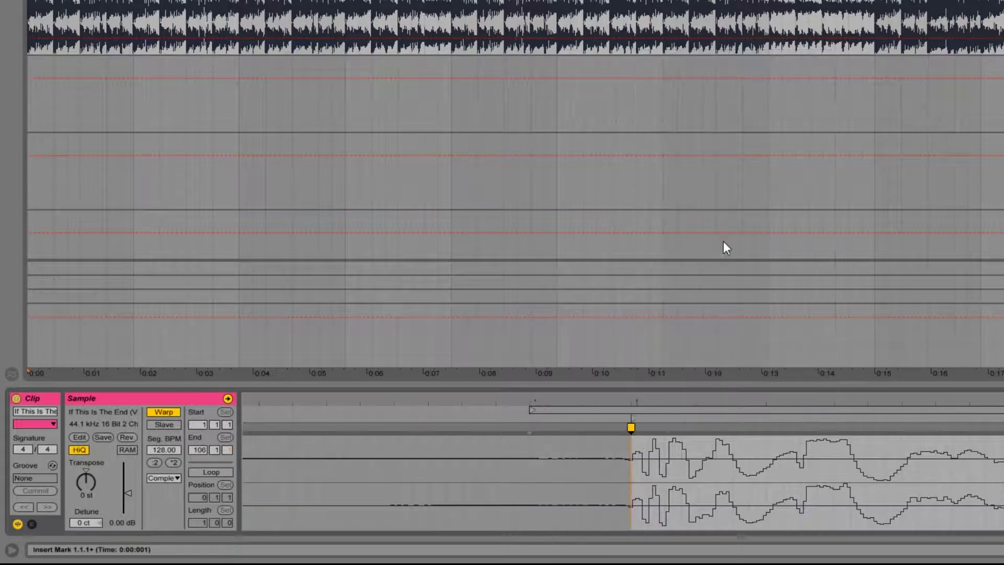
{"action": "right_click", "coordinate": [631, 426]}
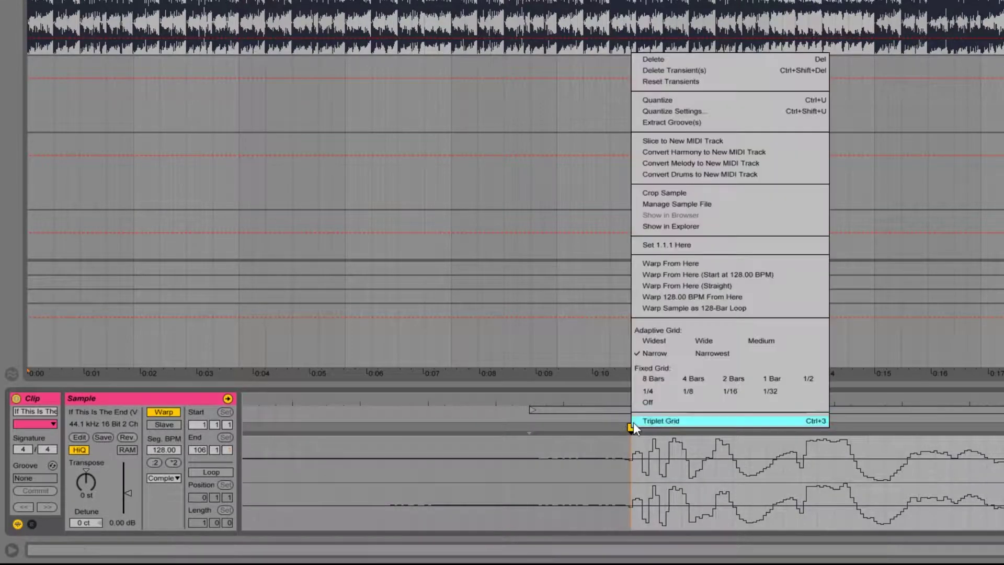
{"action": "left_click", "coordinate": [701, 287]}
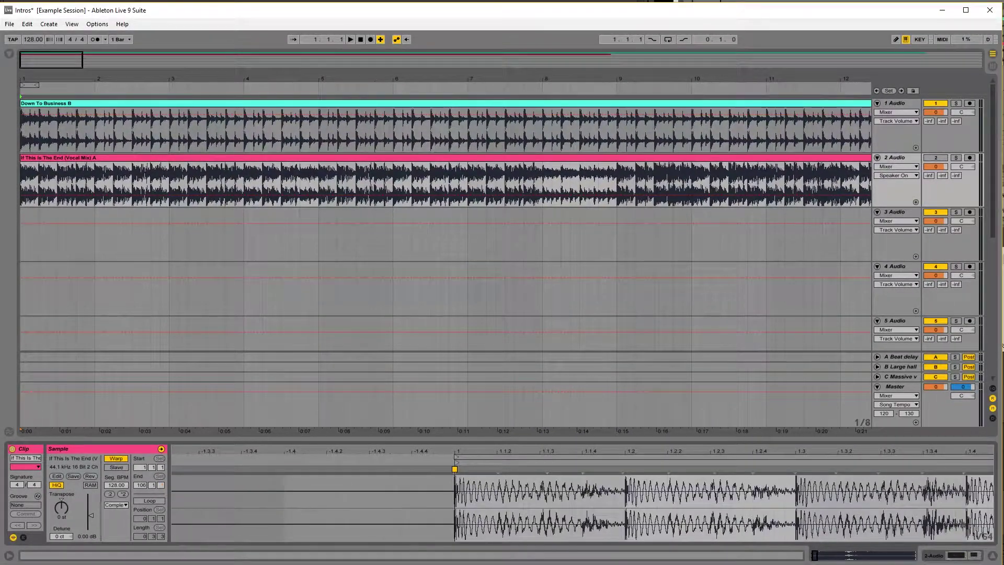
Step: Play the arrangement from bar 1 to listen to the warped Down To Business B track
{"action": "left_click_drag", "start_coordinate": [455, 451], "coordinate": [394, 405]}
{"action": "left_click_drag", "start_coordinate": [615, 451], "coordinate": [172, 451]}
{"action": "left_click_drag", "start_coordinate": [158, 79], "coordinate": [29, 39]}
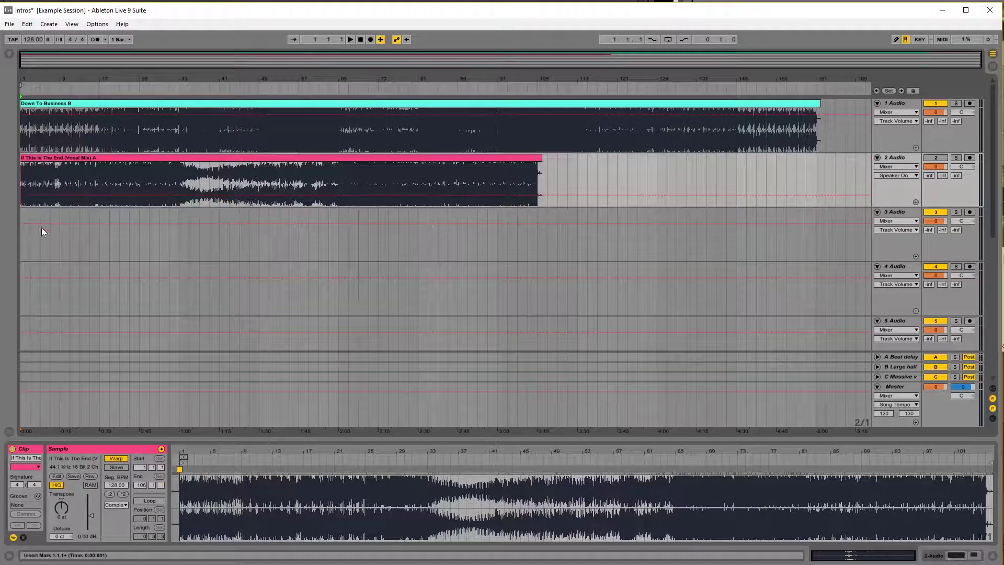
{"action": "left_click", "coordinate": [23, 236]}
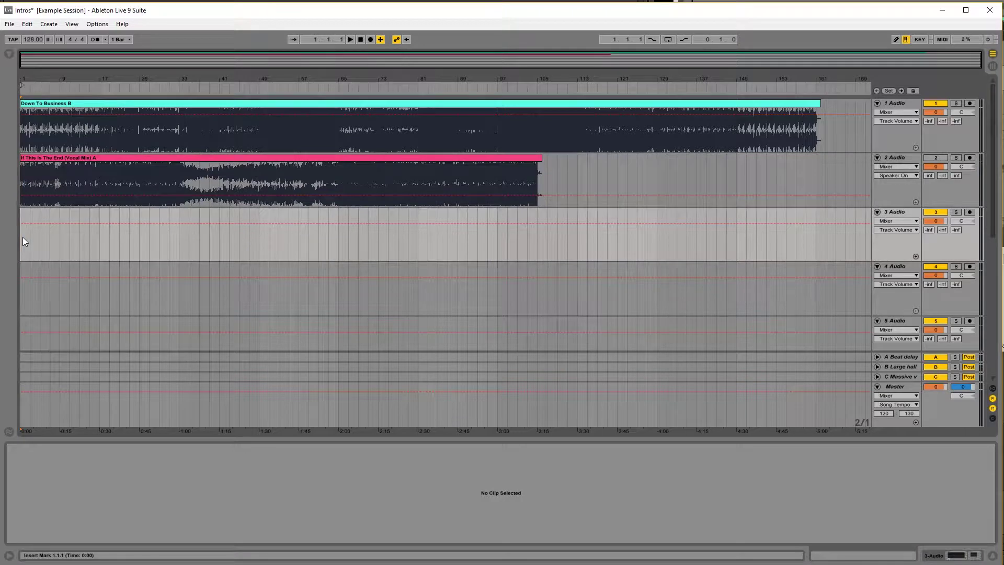
{"action": "key", "text": "space"}
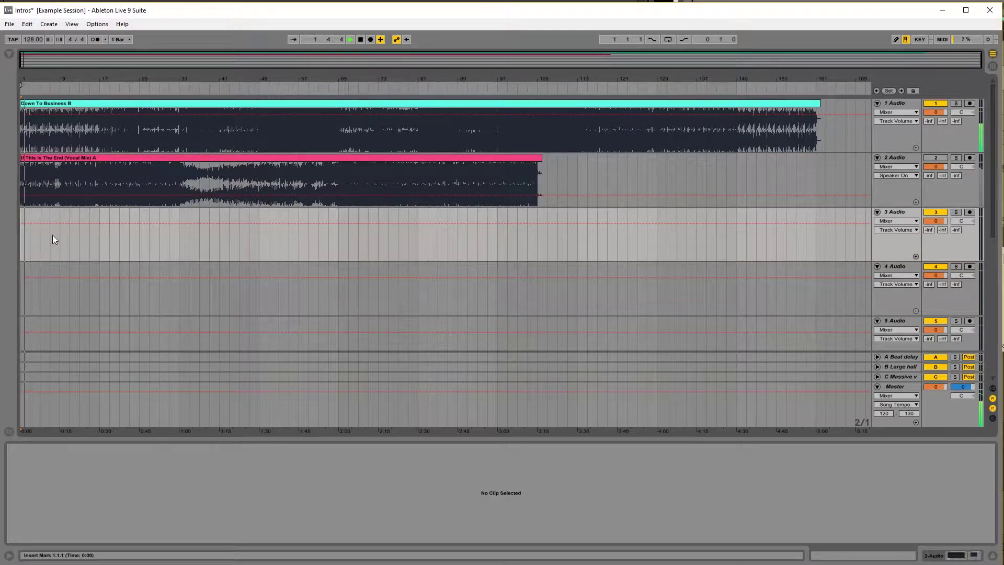
Step: Set the project tempo to 126 BPM to match the Down To Business B clip
{"action": "left_click", "coordinate": [80, 109]}
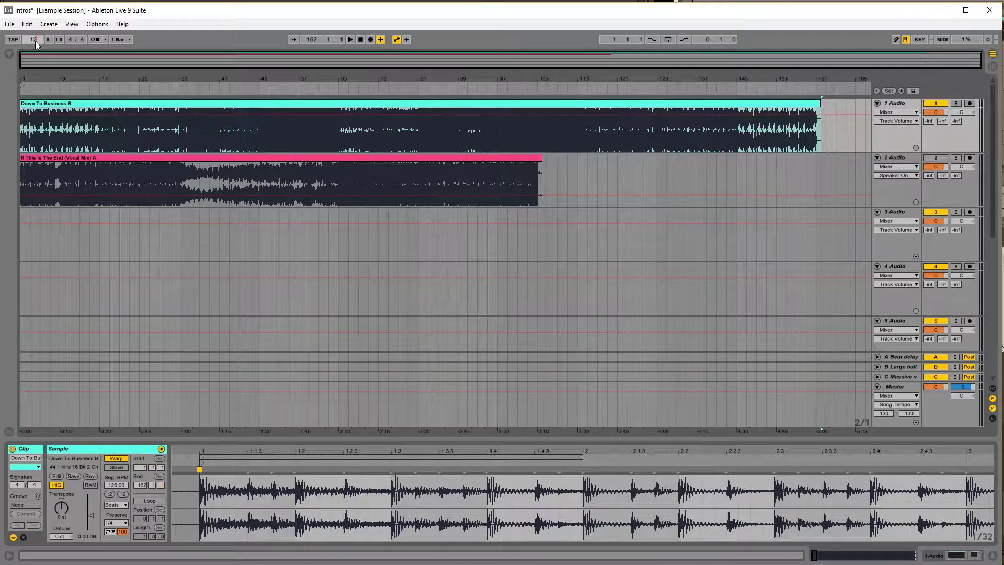
{"action": "key", "text": "Return"}
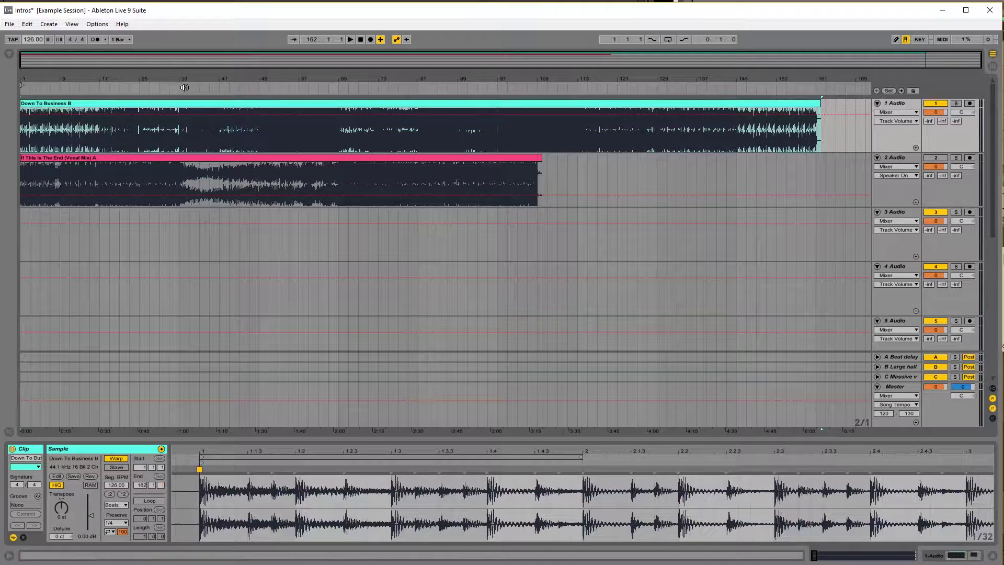
Step: Audition the Down To Business B clip just before bar 25 and split it at bar 25
{"action": "left_click_drag", "start_coordinate": [187, 78], "coordinate": [160, 162]}
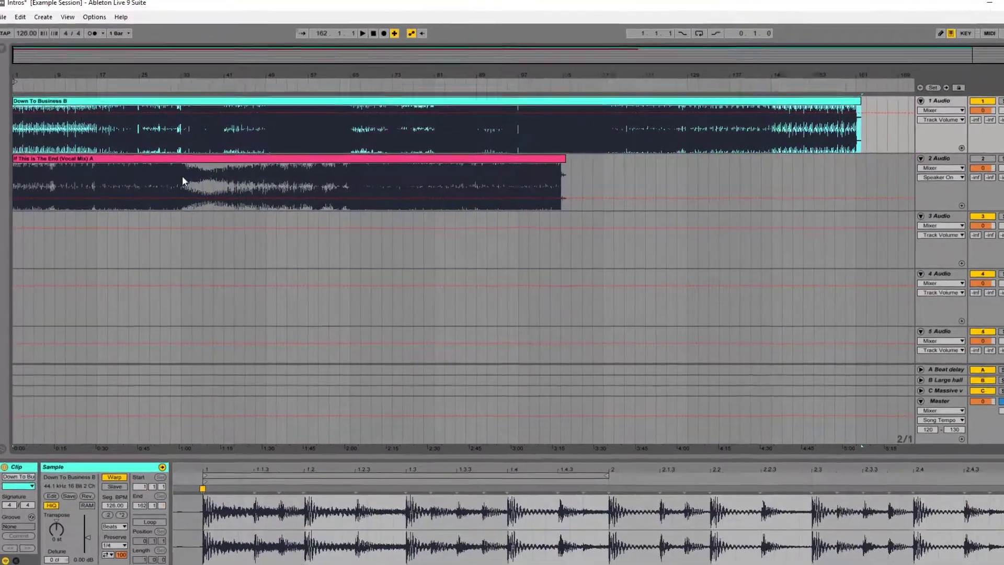
{"action": "left_click", "coordinate": [180, 175]}
{"action": "left_click", "coordinate": [130, 133]}
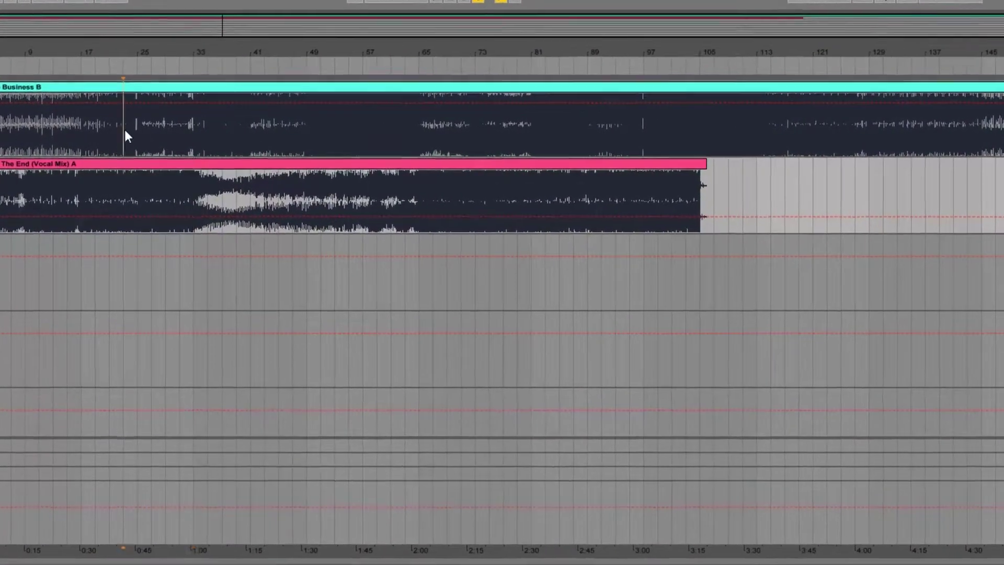
{"action": "key", "text": "space"}
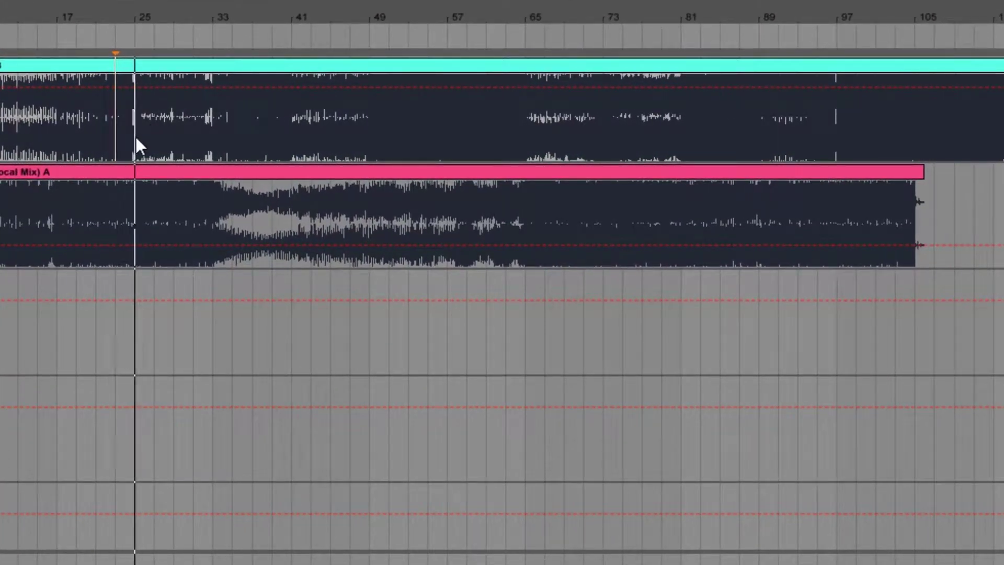
{"action": "left_click", "coordinate": [136, 138]}
{"action": "key", "text": "ctrl+e"}
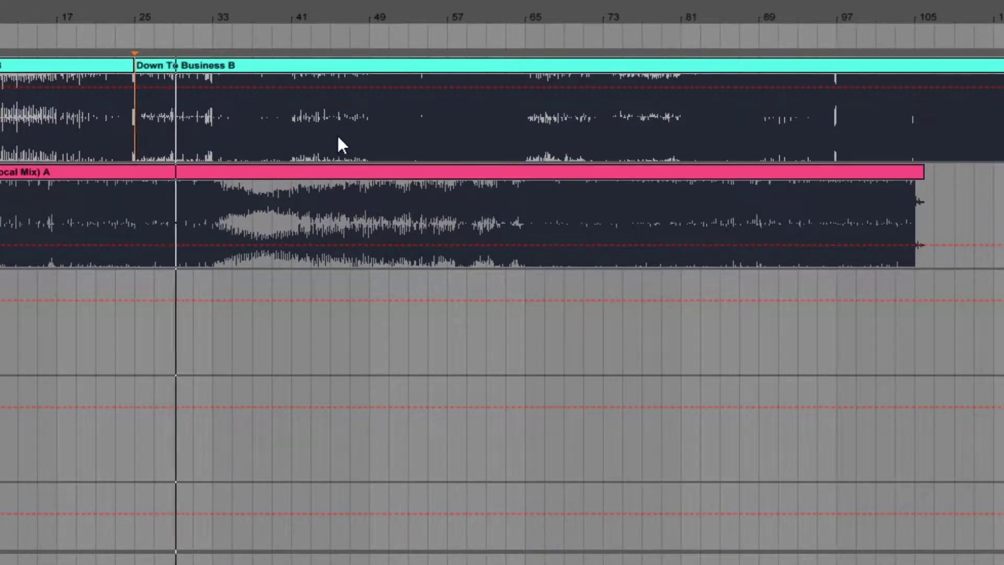
Step: Audition Down To Business B from bar 57 onward and split the clip at bar 65
{"action": "left_click", "coordinate": [455, 134]}
{"action": "left_click_drag", "start_coordinate": [471, 21], "coordinate": [472, 73]}
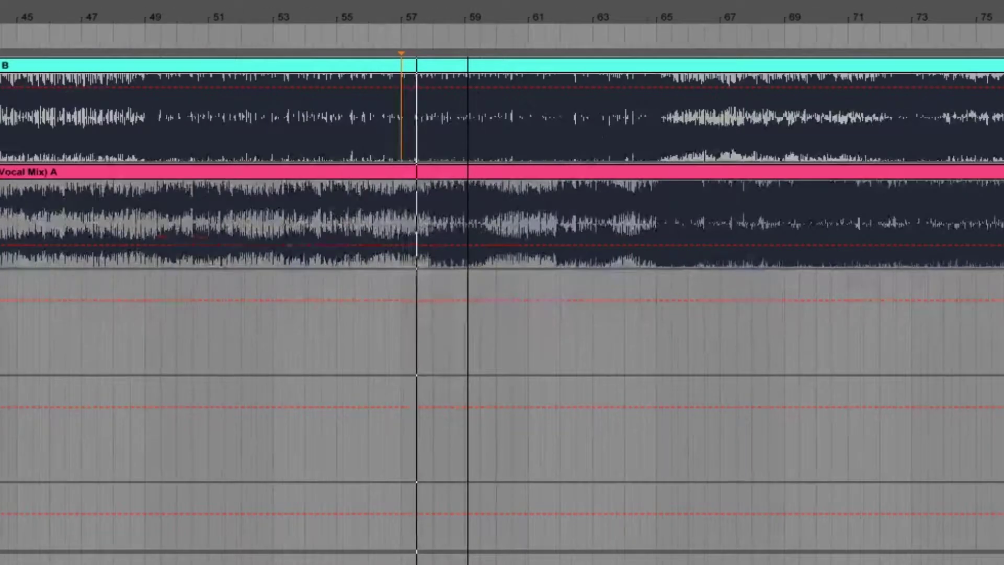
{"action": "left_click", "coordinate": [625, 143]}
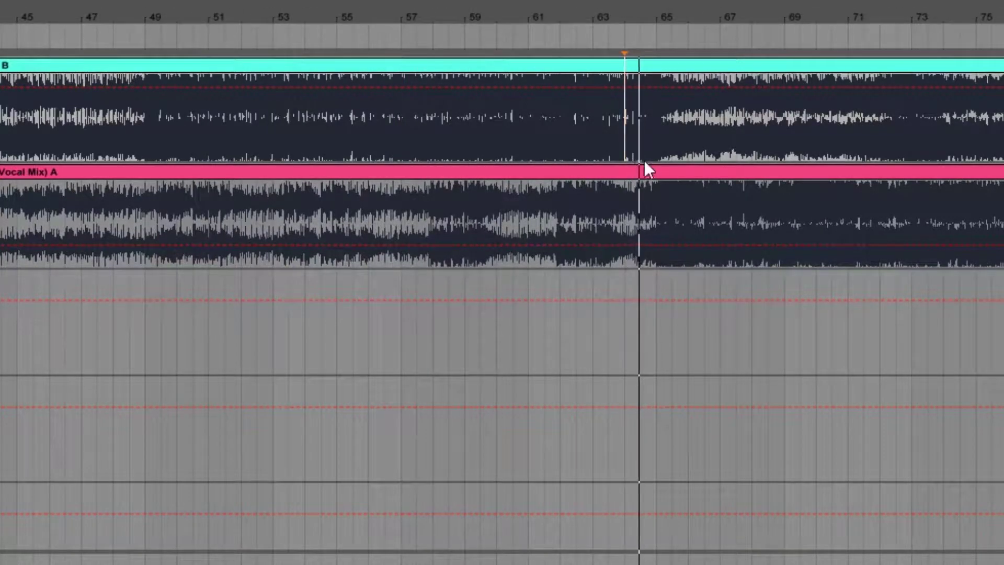
{"action": "left_click", "coordinate": [660, 141]}
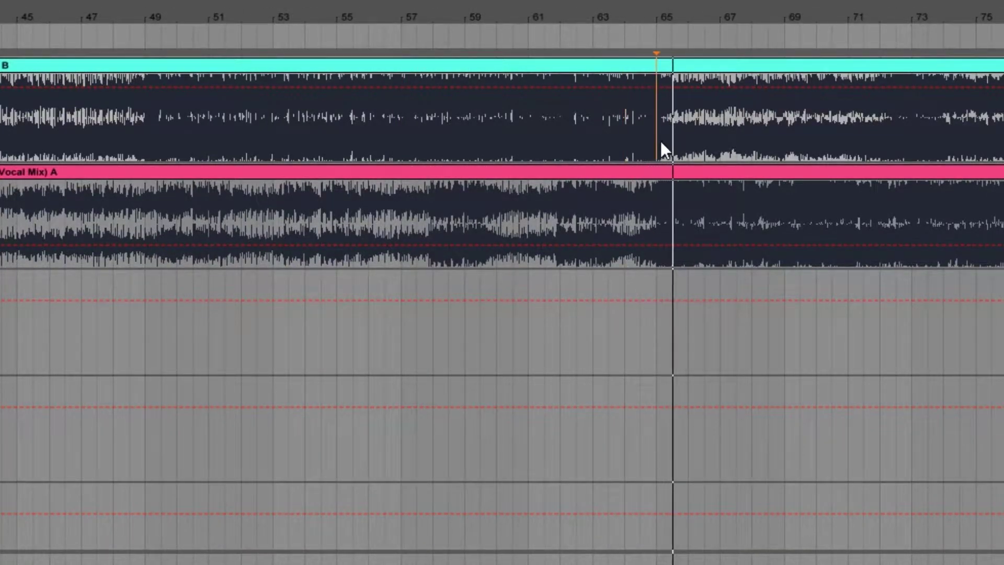
{"action": "key", "text": "ctrl+e"}
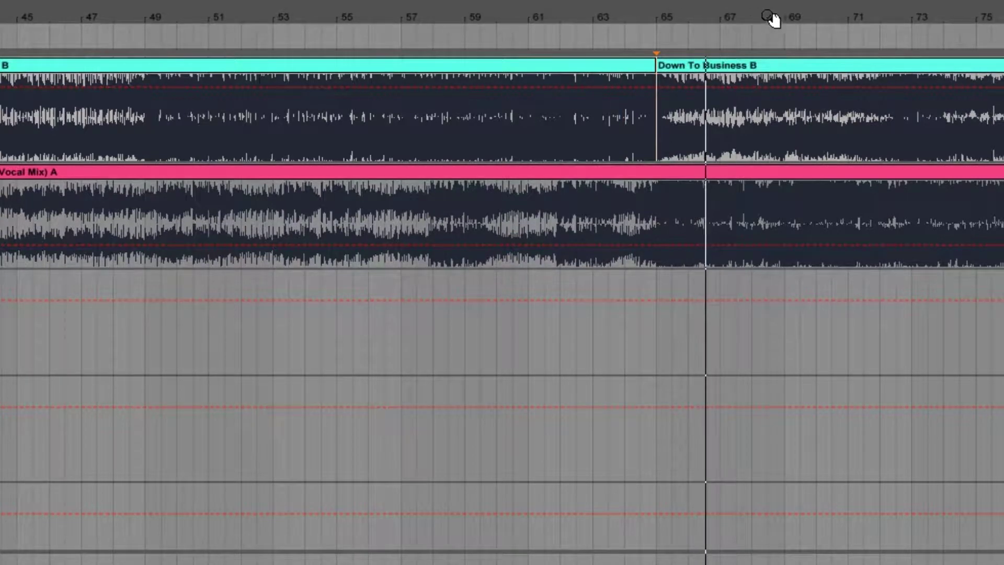
Step: Audition Down To Business B around bars 79, 87 and 95, splitting the clip at bars 89 and 97
{"action": "left_click_drag", "start_coordinate": [772, 19], "coordinate": [120, 20]}
{"action": "left_click", "coordinate": [458, 118]}
{"action": "key", "text": "space"}
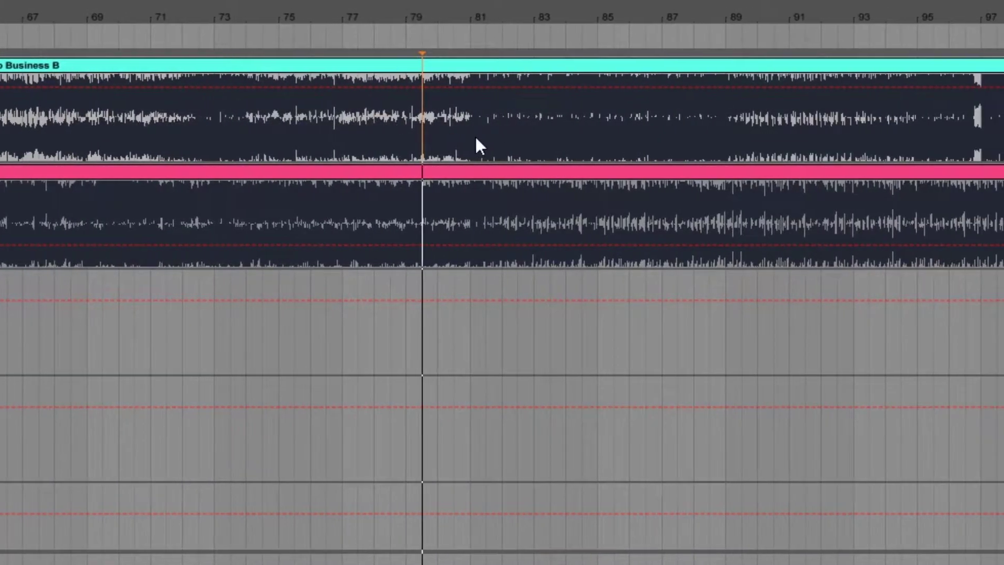
{"action": "key", "text": "space"}
{"action": "left_click", "coordinate": [661, 132]}
{"action": "key", "text": "space"}
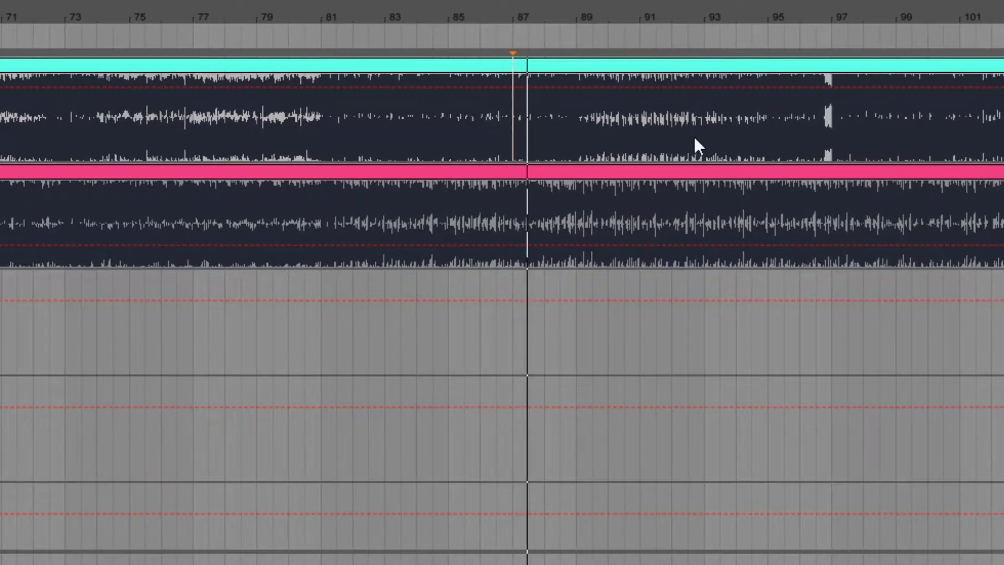
{"action": "left_click", "coordinate": [768, 137]}
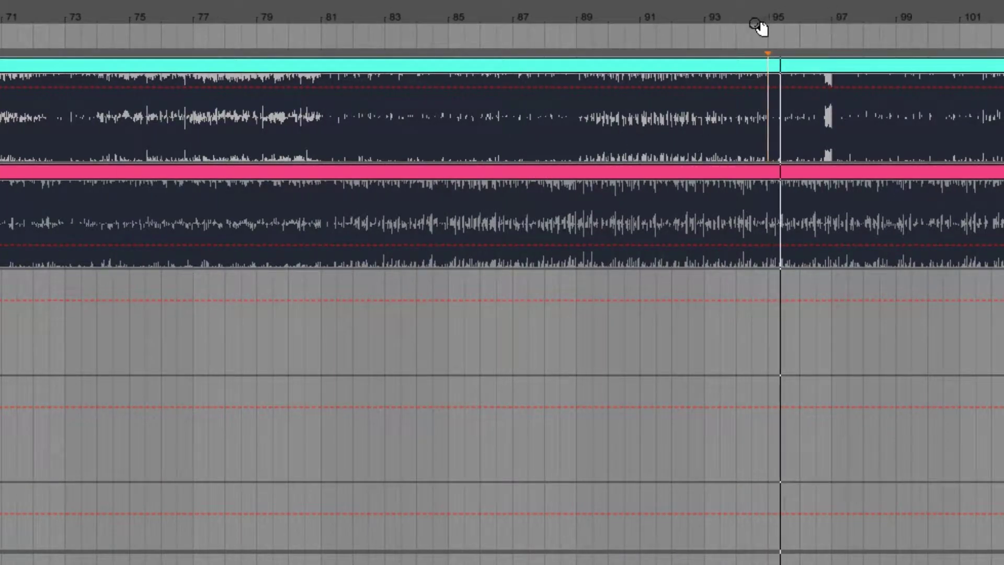
{"action": "left_click_drag", "start_coordinate": [688, 22], "coordinate": [715, 154]}
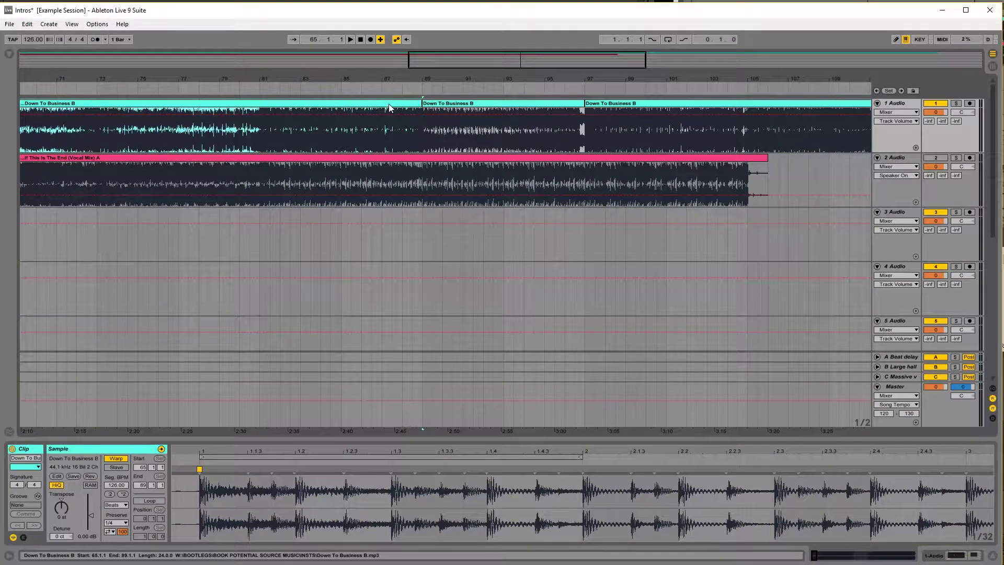
Step: Deactivate the Down To Business B section between bars 65 and 89
{"action": "key", "text": "0"}
{"action": "left_click_drag", "start_coordinate": [403, 77], "coordinate": [403, 54]}
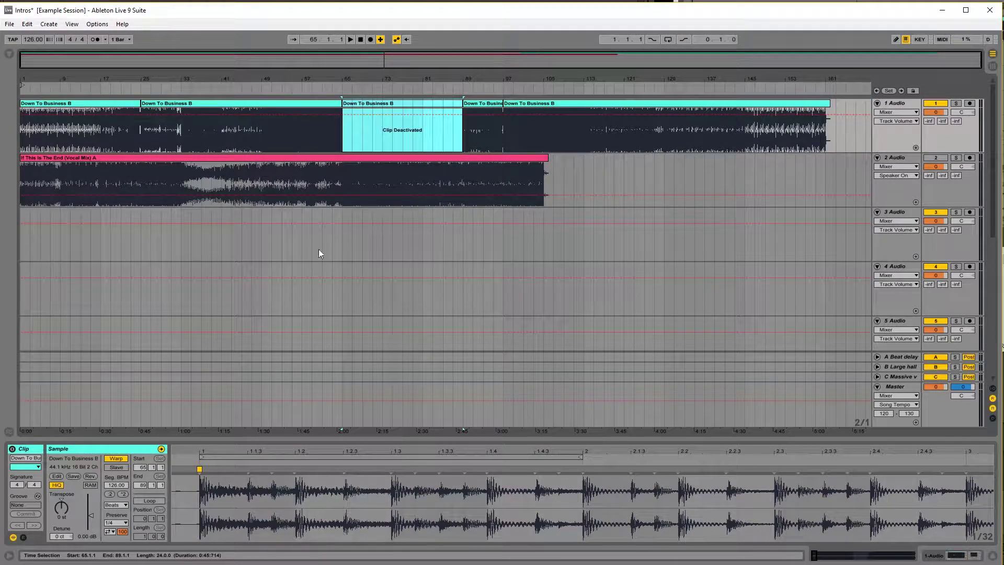
Step: Mute track 1, enable track 2 and audition If This Is The End up to around bar 32
{"action": "left_click", "coordinate": [933, 106]}
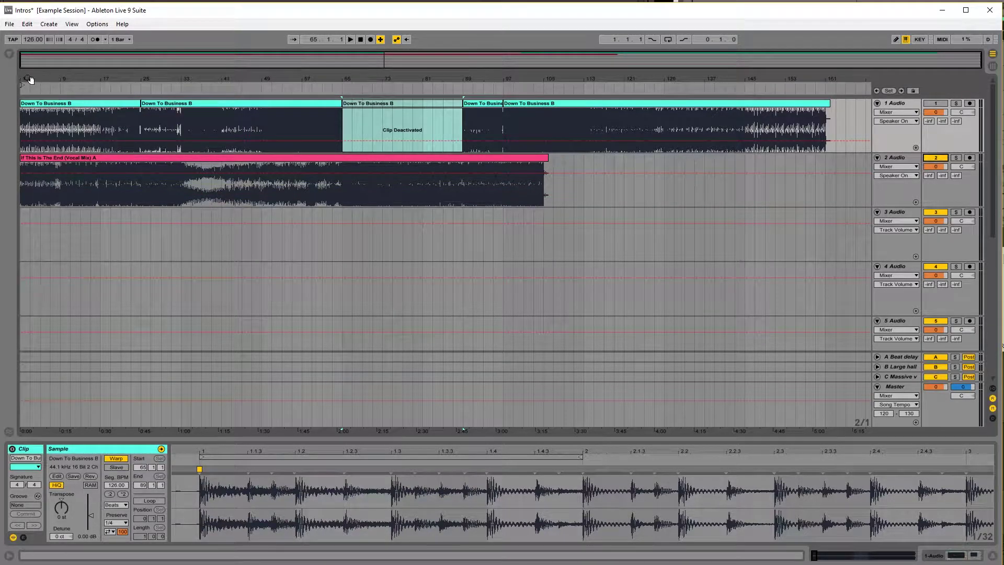
{"action": "left_click_drag", "start_coordinate": [30, 80], "coordinate": [234, 126]}
{"action": "left_click", "coordinate": [188, 188]}
{"action": "key", "text": "space"}
{"action": "left_click", "coordinate": [395, 190]}
{"action": "key", "text": "space"}
{"action": "key", "text": "space"}
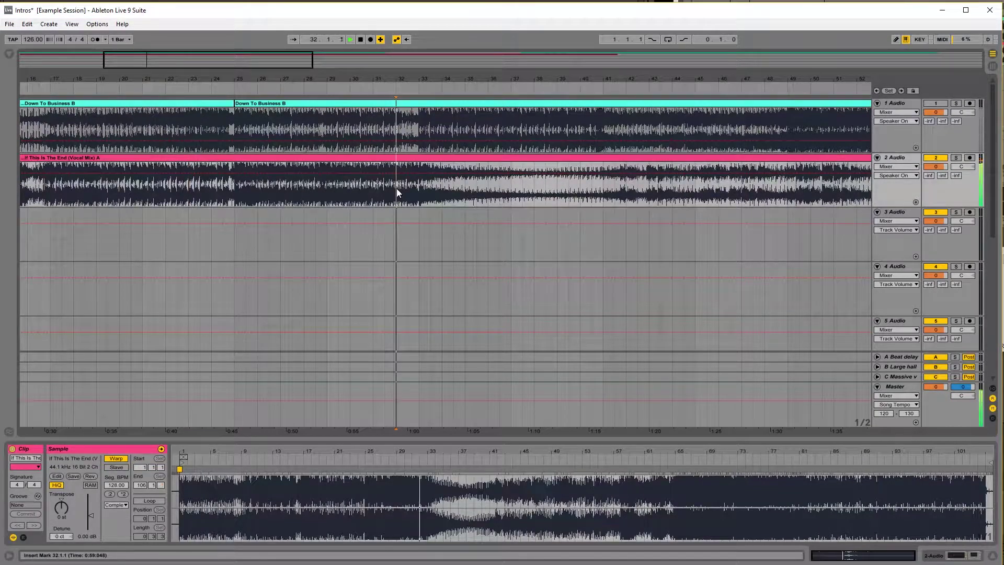
Step: Split the If This Is The End clip at bar 33
{"action": "left_click_drag", "start_coordinate": [419, 79], "coordinate": [170, 84]}
{"action": "left_click", "coordinate": [220, 201]}
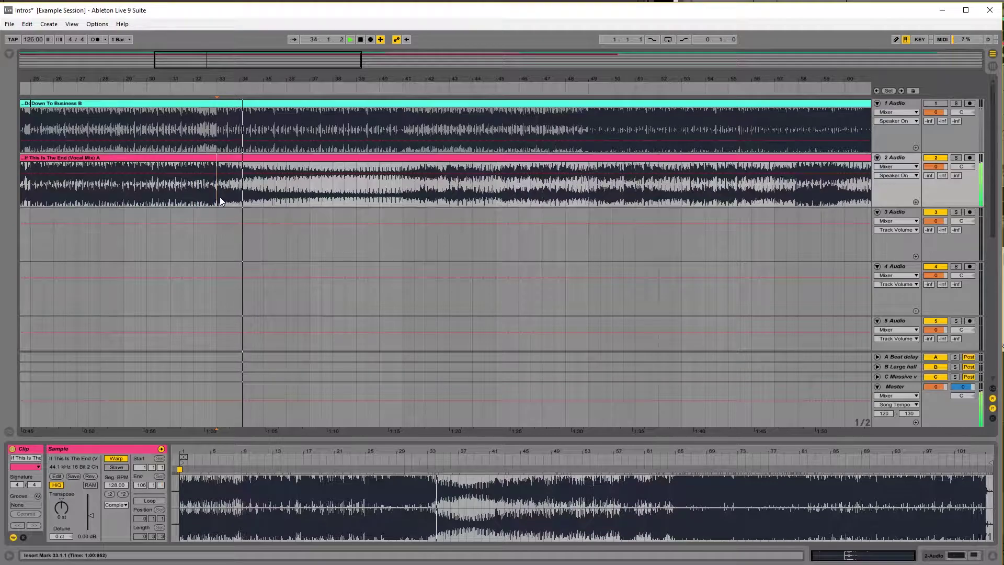
{"action": "key", "text": "ctrl+e"}
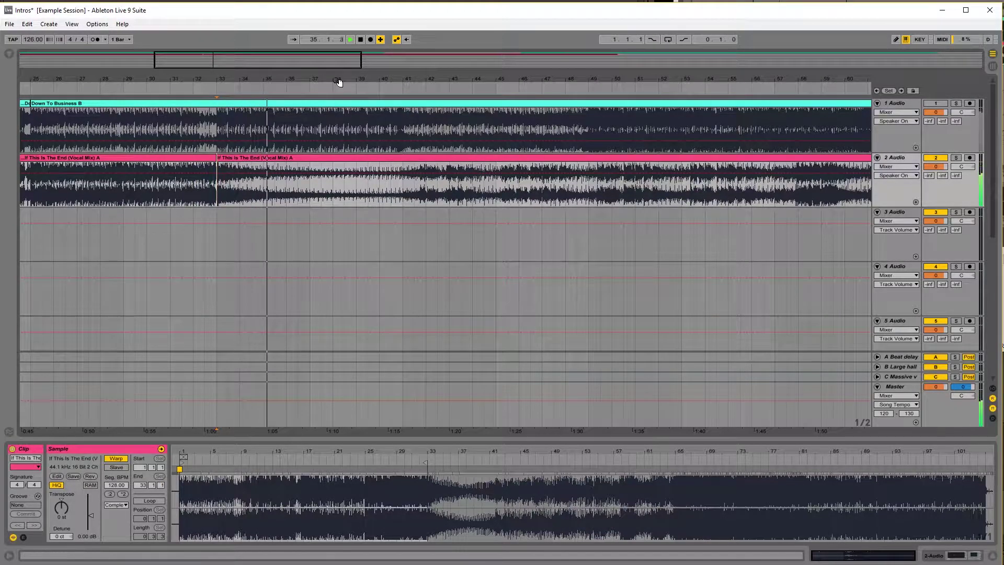
Step: Audition If This Is The End from bar 49 onward
{"action": "left_click_drag", "start_coordinate": [340, 82], "coordinate": [340, 50]}
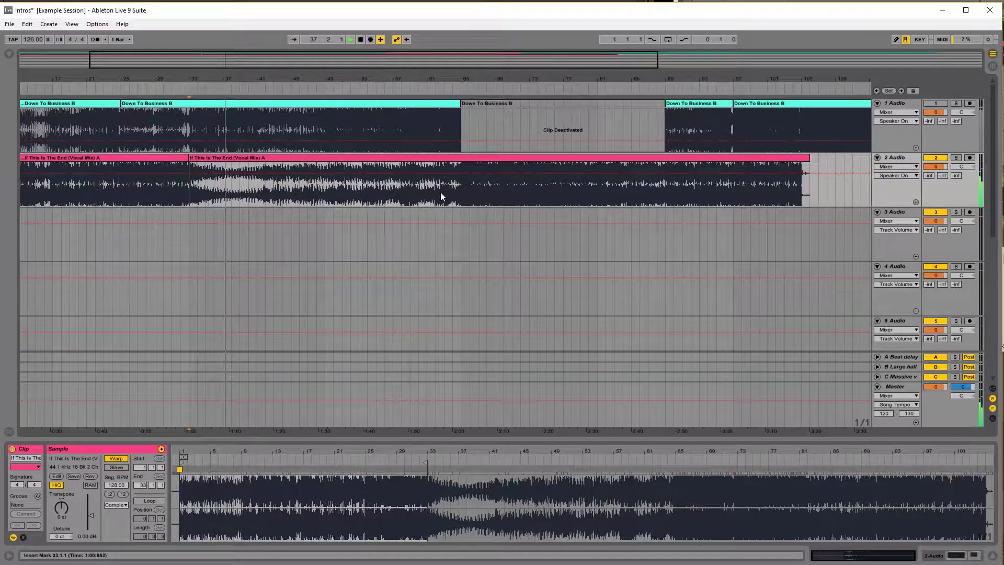
{"action": "left_click", "coordinate": [327, 189]}
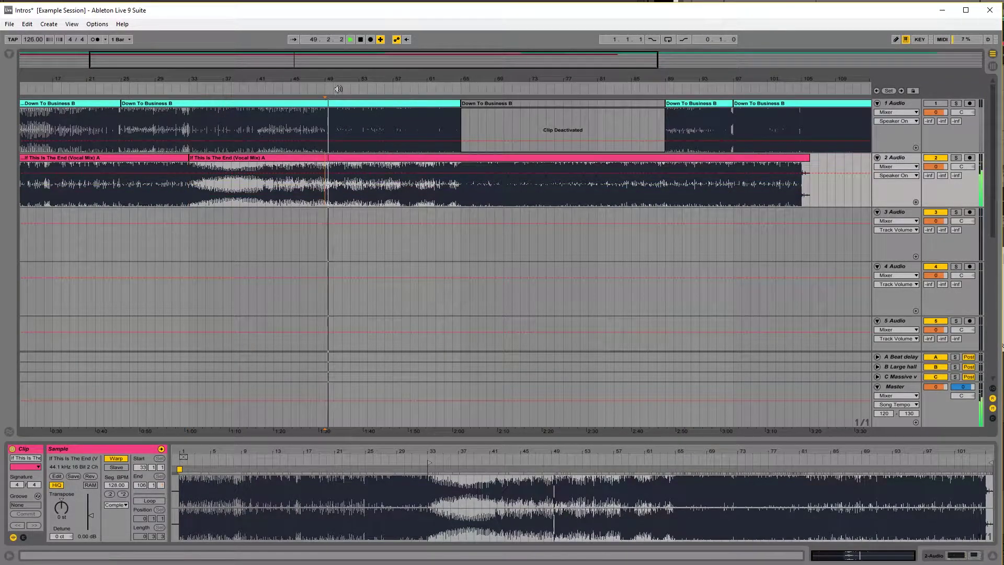
{"action": "left_click_drag", "start_coordinate": [364, 80], "coordinate": [272, 101]}
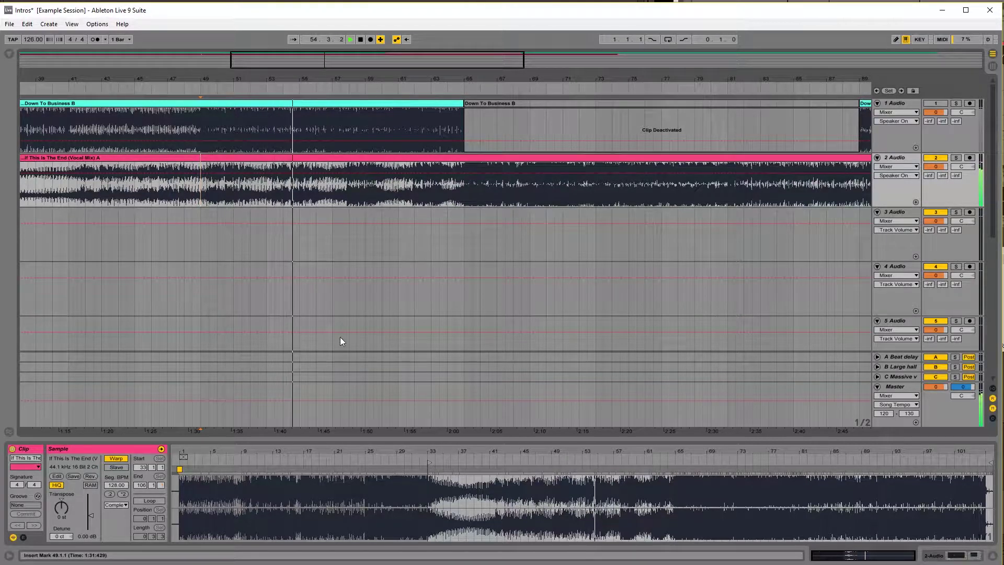
{"action": "double_click", "coordinate": [327, 79]}
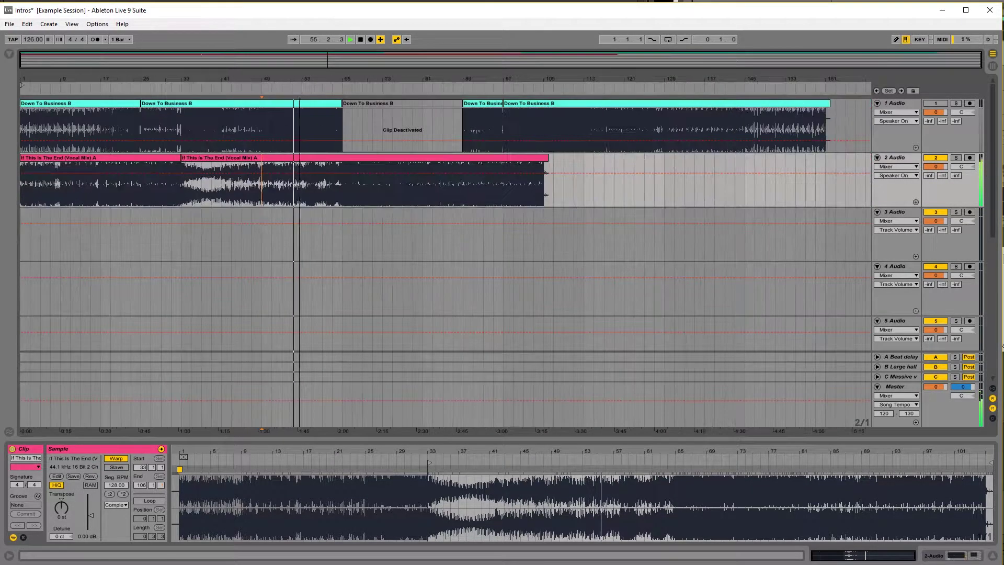
Step: Set the warp mode of both If This Is The End clips to Complex Pro
{"action": "left_click", "coordinate": [155, 156]}
{"action": "left_click", "coordinate": [269, 157], "text": "shift"}
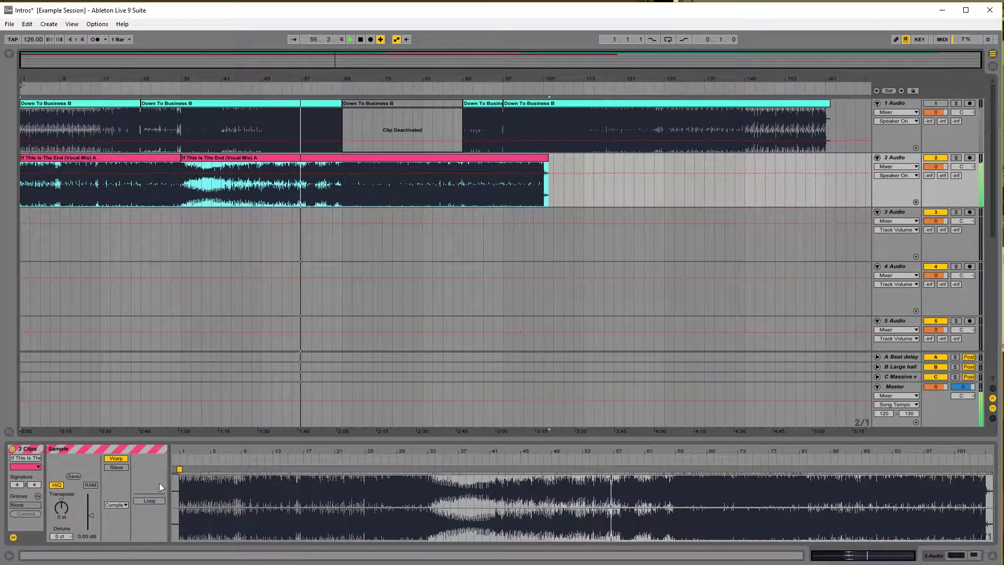
{"action": "left_click", "coordinate": [116, 504]}
{"action": "left_click", "coordinate": [125, 552]}
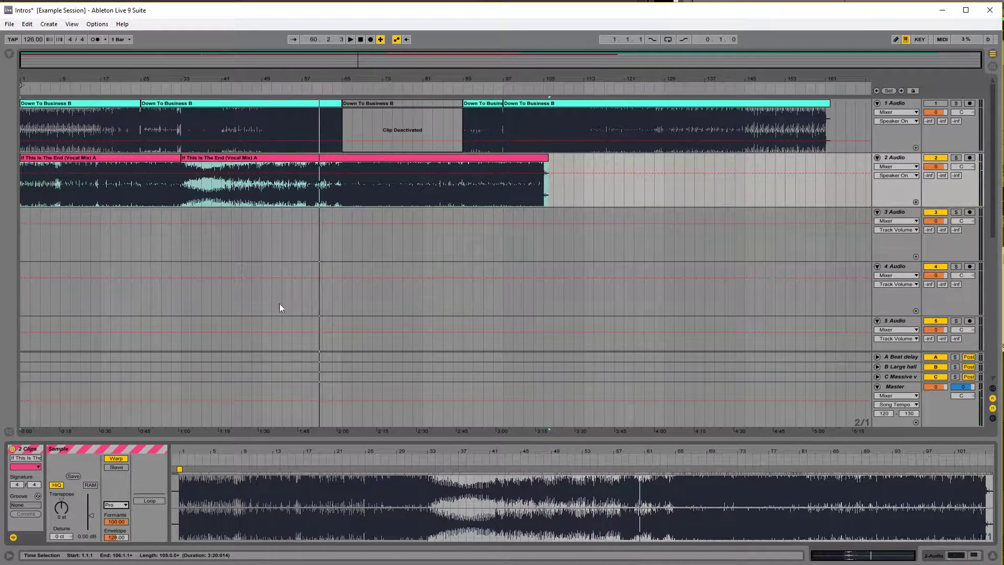
Step: Set the transposition of both If This Is The End clips to 1 st and audition them from bar 57
{"action": "left_click", "coordinate": [65, 505]}
{"action": "left_click", "coordinate": [300, 238]}
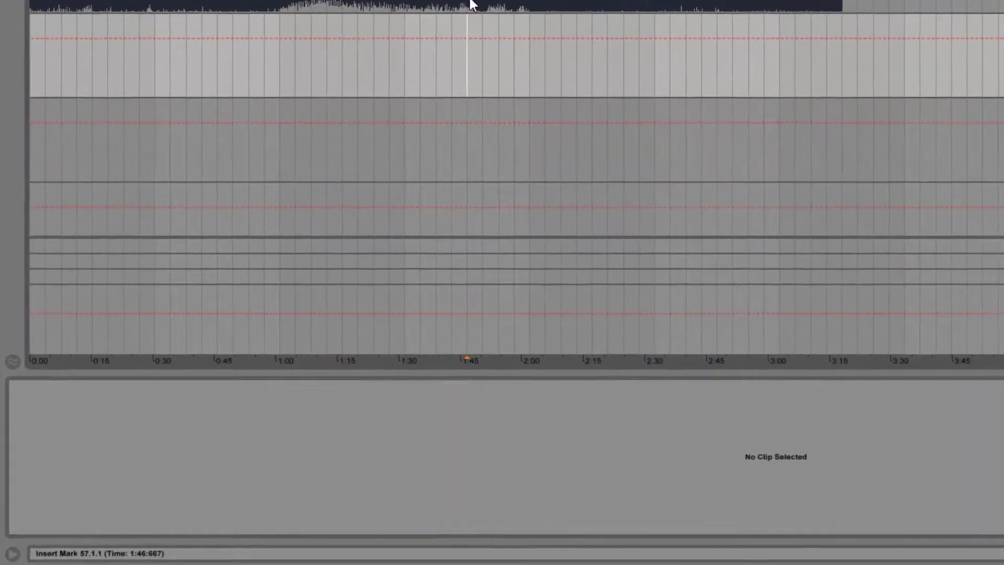
{"action": "left_click", "coordinate": [472, 3]}
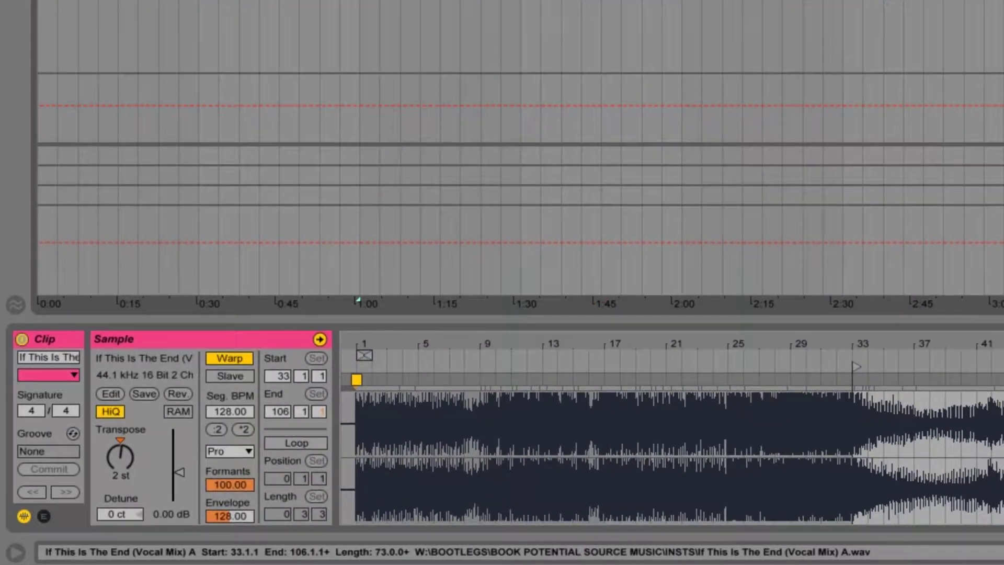
{"action": "left_click", "coordinate": [240, 3], "text": "shift"}
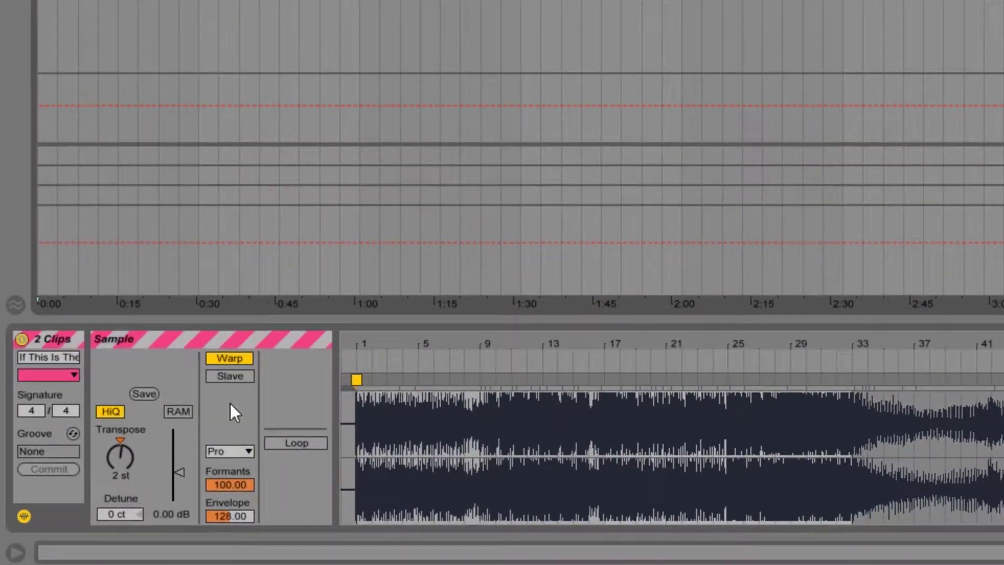
{"action": "left_click", "coordinate": [127, 453]}
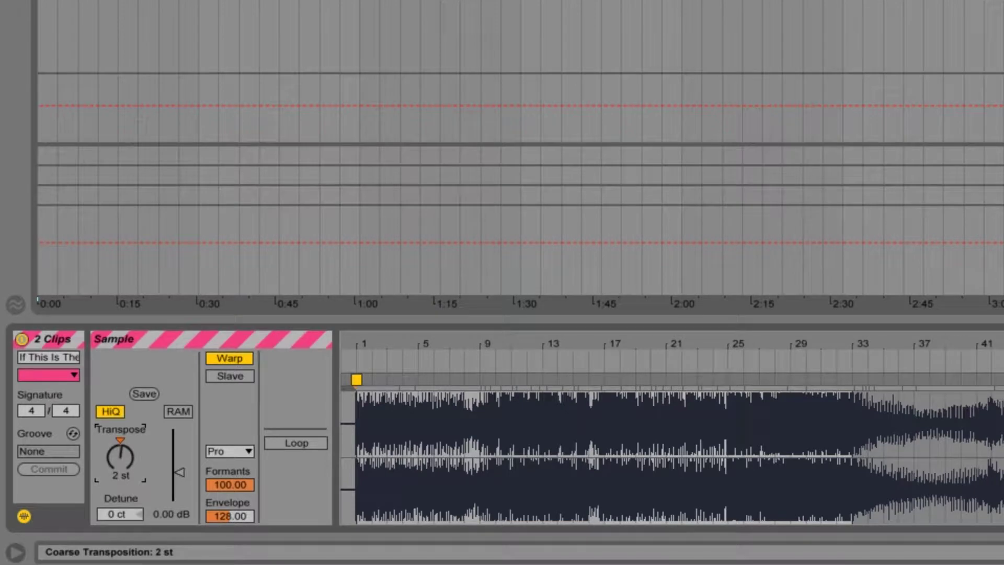
{"action": "left_click_drag", "start_coordinate": [127, 454], "coordinate": [127, 457]}
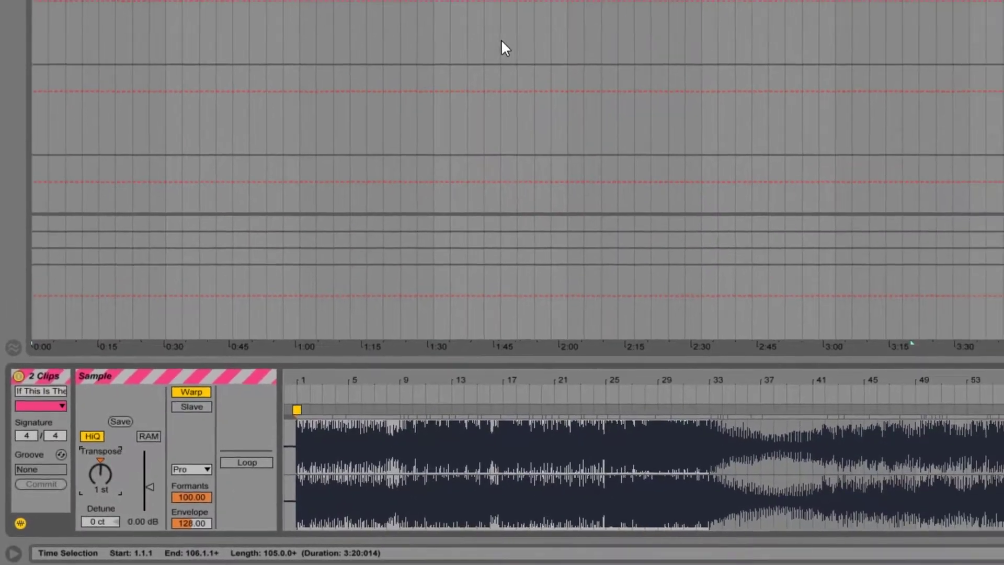
{"action": "left_click", "coordinate": [432, 116]}
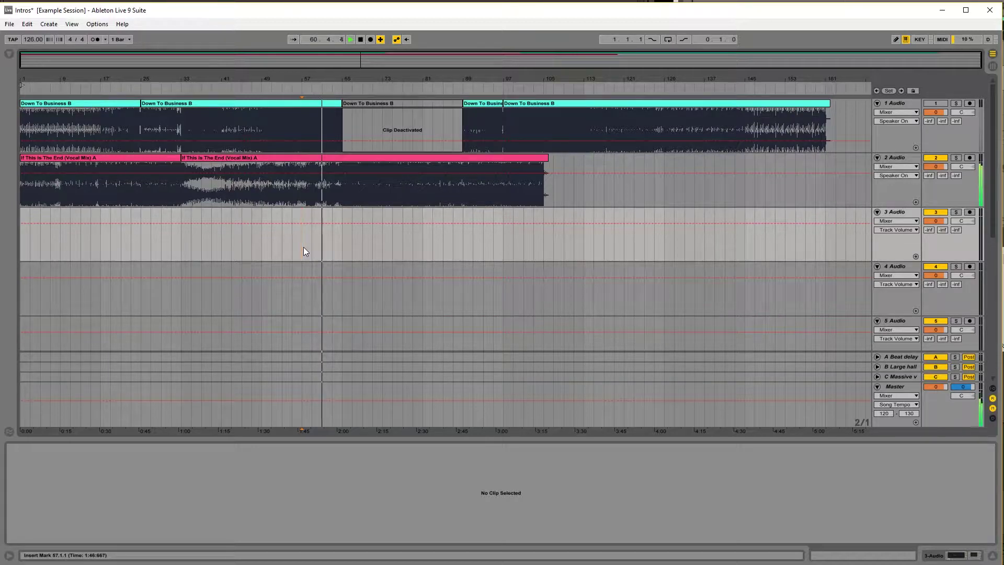
{"action": "key", "text": "space"}
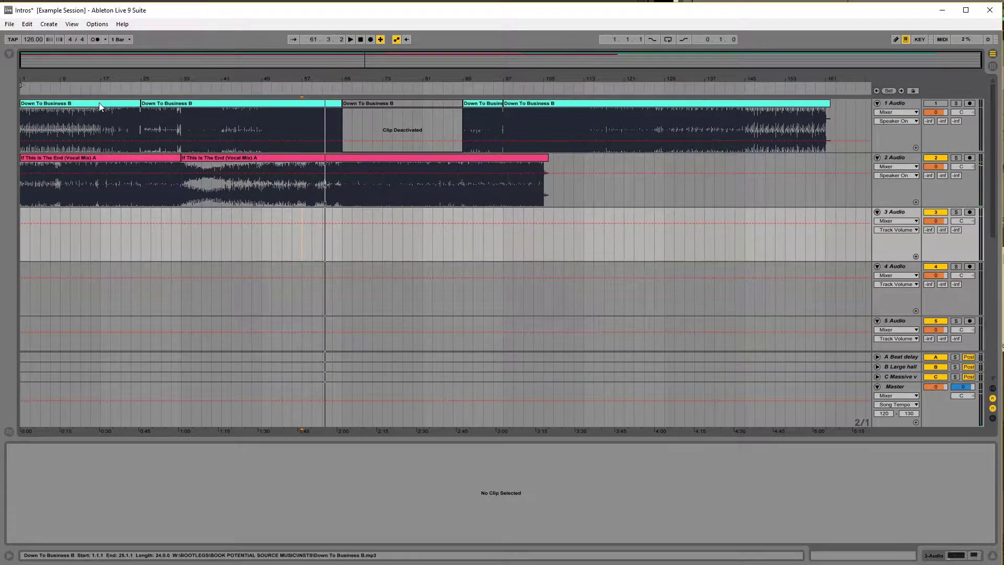
Step: Set the transposition of all five Down To Business B clips to -1 st
{"action": "left_click", "coordinate": [99, 103]}
{"action": "left_click", "coordinate": [687, 103], "text": "shift"}
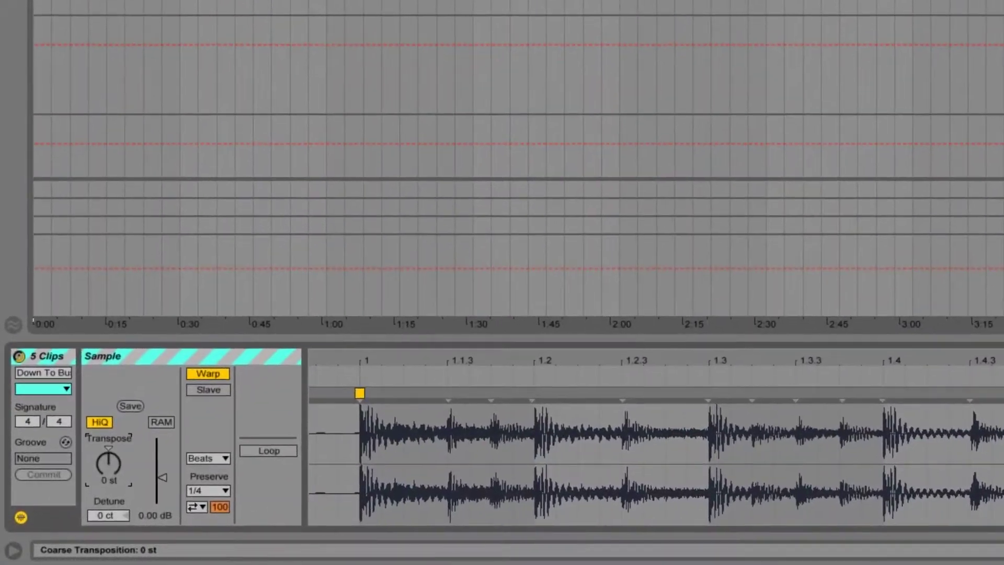
{"action": "left_click_drag", "start_coordinate": [108, 463], "coordinate": [108, 468]}
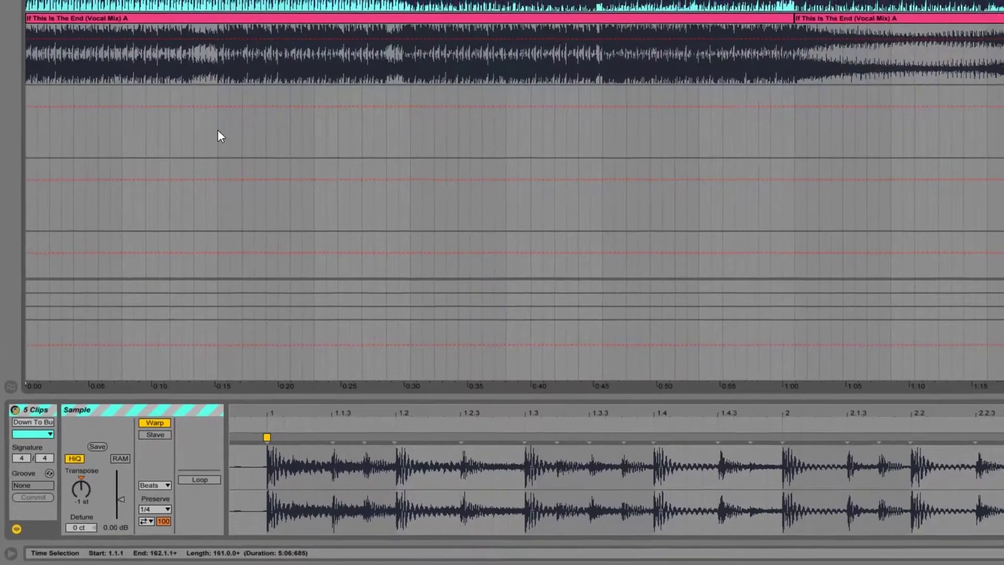
Step: Audition track 2 from bars 9 and 25, and compare by muting it and playing track 1 around bar 25
{"action": "left_click", "coordinate": [195, 174]}
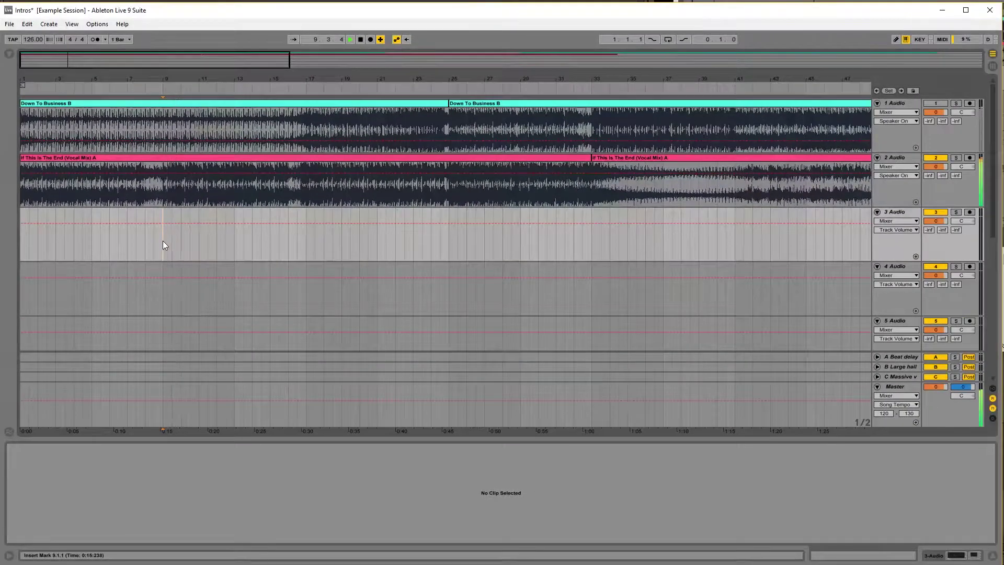
{"action": "left_click", "coordinate": [450, 245]}
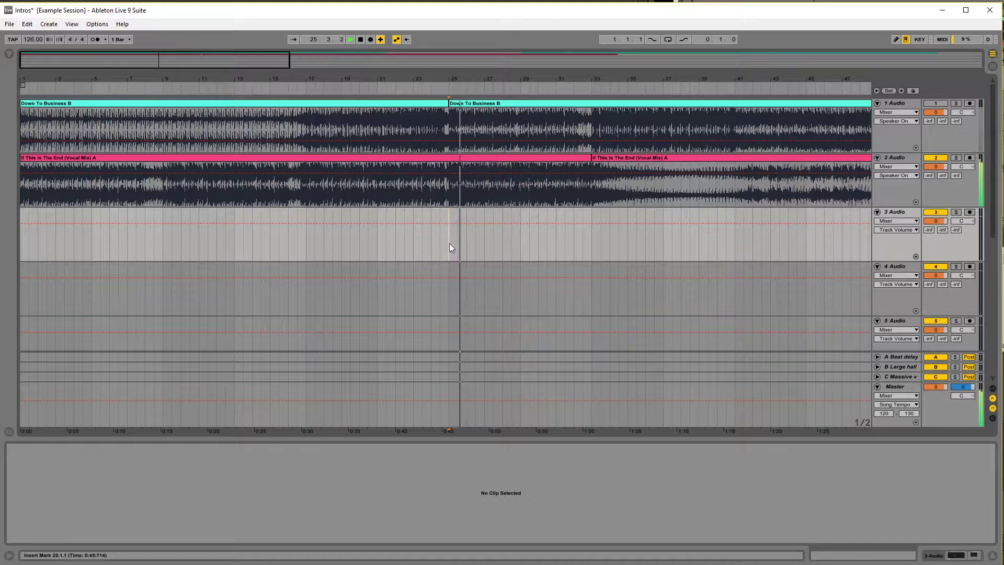
{"action": "key", "text": "space"}
{"action": "left_click", "coordinate": [932, 158]}
{"action": "left_click", "coordinate": [933, 103]}
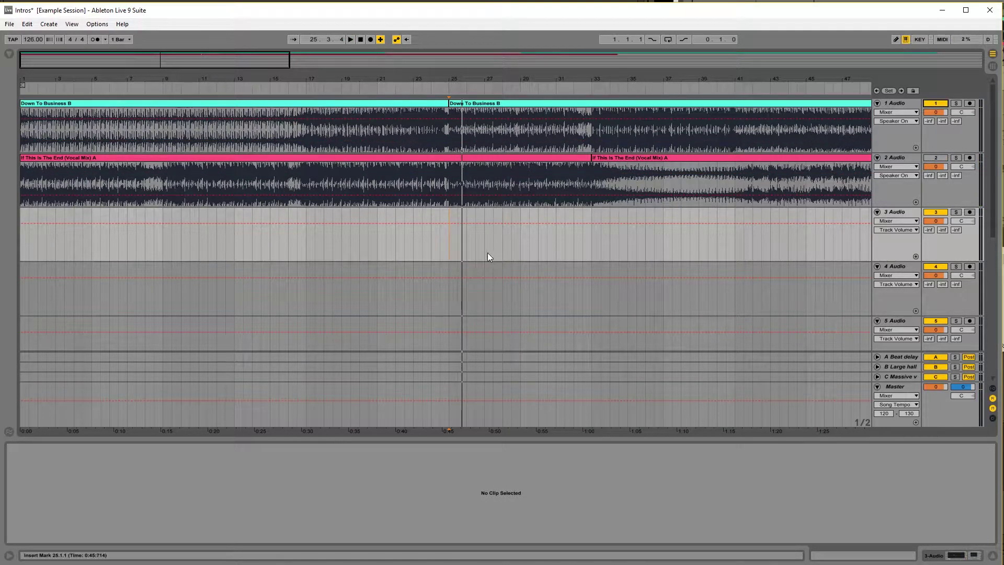
{"action": "key", "text": "space"}
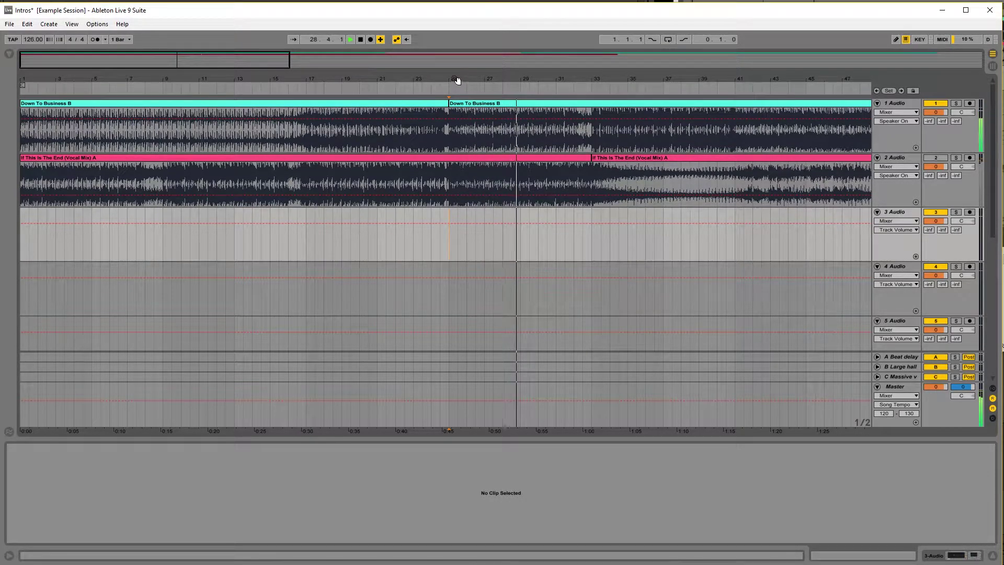
{"action": "key", "text": "space"}
Step: Set the Beats warp Preserve value of all five Down To Business B clips to 1/8
{"action": "left_click_drag", "start_coordinate": [453, 80], "coordinate": [224, 79]}
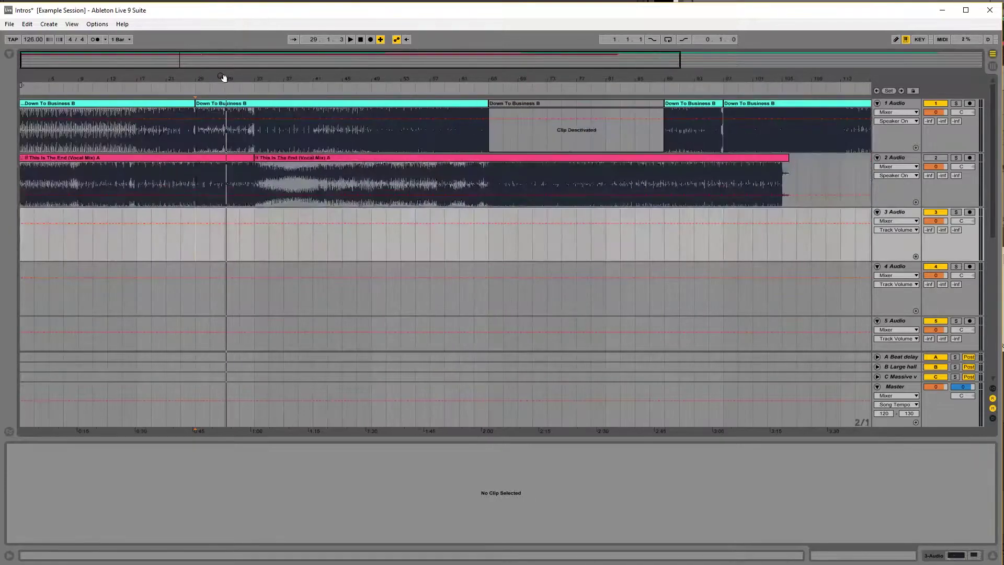
{"action": "left_click_drag", "start_coordinate": [132, 78], "coordinate": [132, 74]}
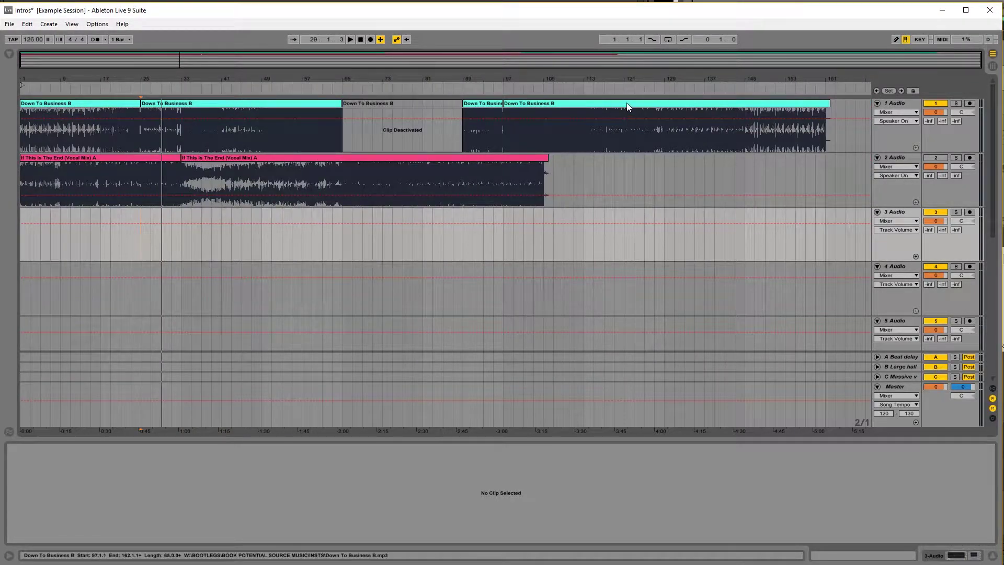
{"action": "left_click", "coordinate": [130, 102]}
{"action": "left_click", "coordinate": [81, 103], "text": "shift"}
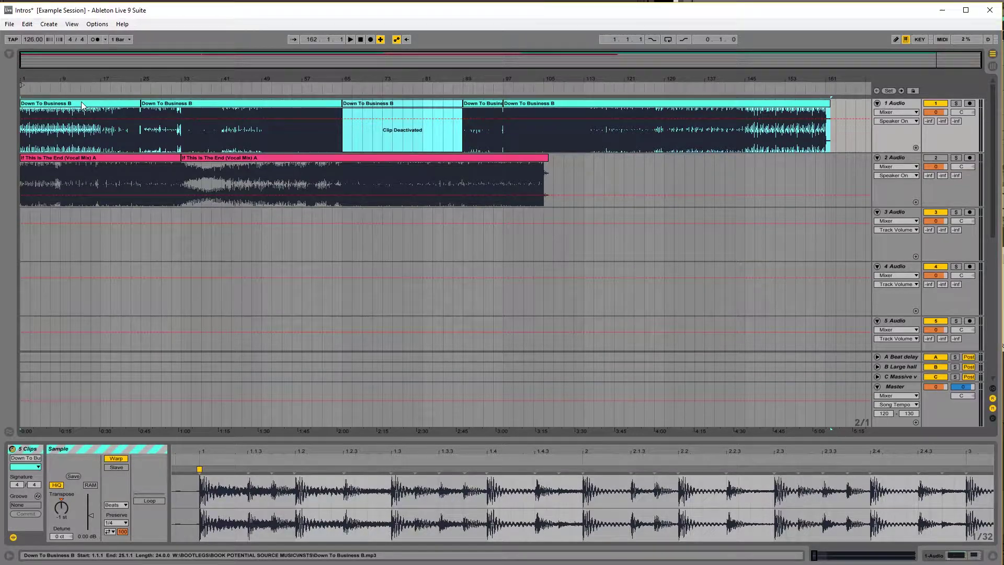
{"action": "left_click", "coordinate": [124, 519]}
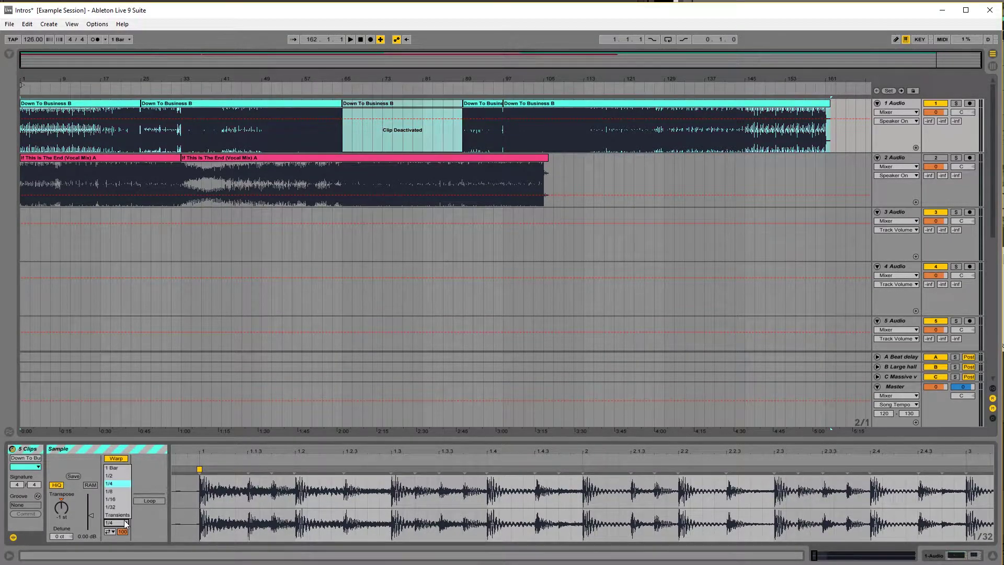
{"action": "left_click", "coordinate": [114, 490]}
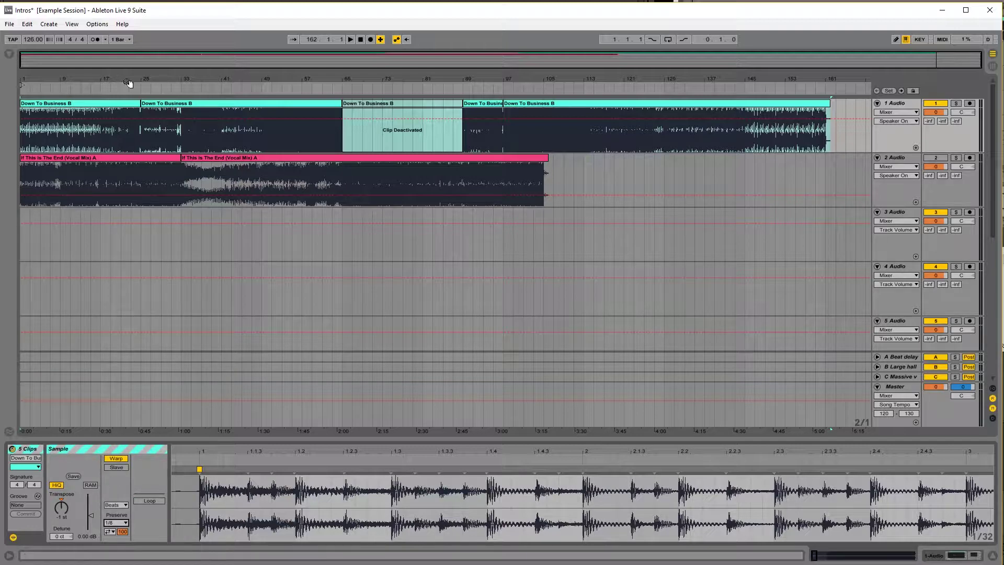
Step: Audition Down To Business B from bar 25 with its new warp setting
{"action": "left_click", "coordinate": [143, 241]}
{"action": "key", "text": "space"}
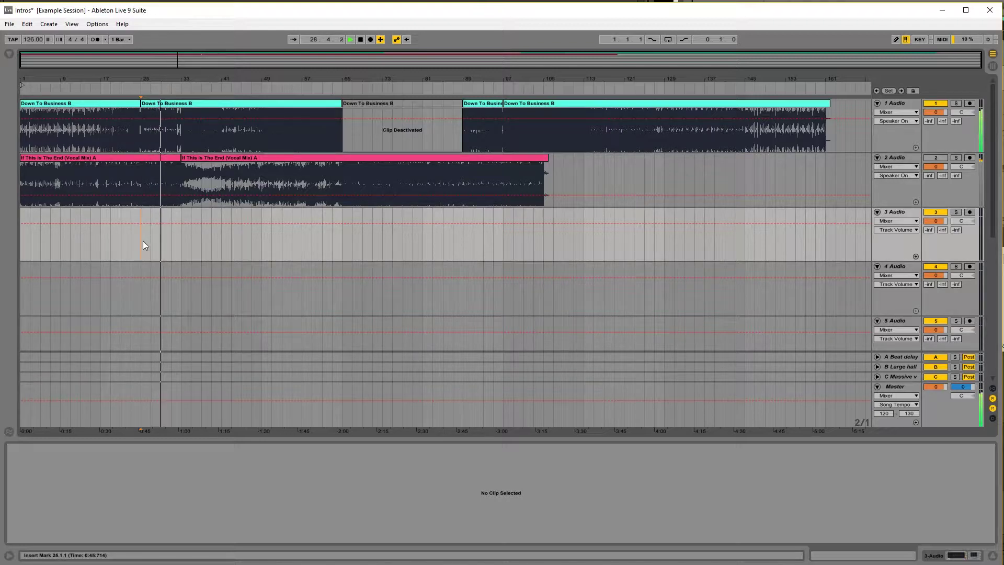
{"action": "key", "text": "space"}
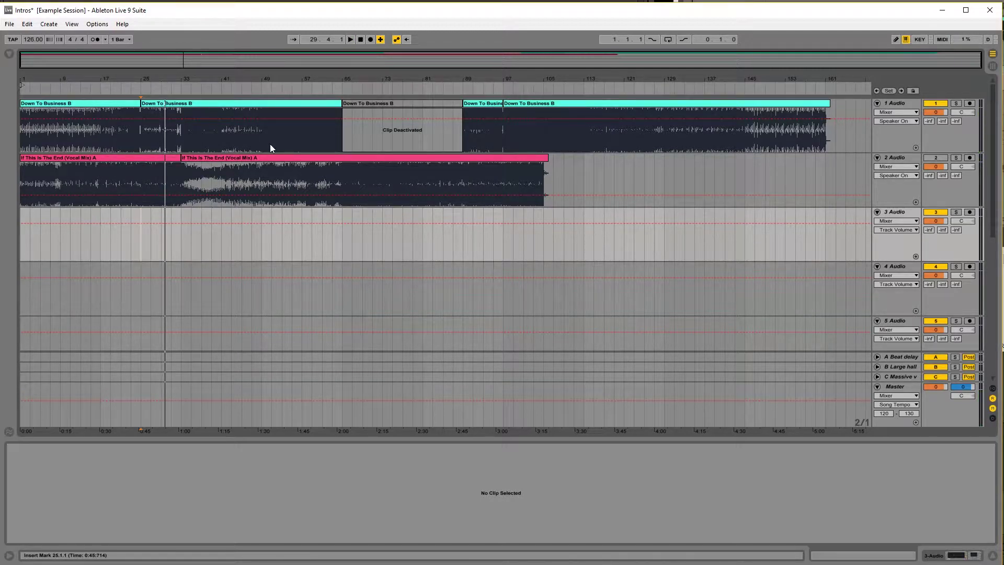
Step: Mute track 1, enable track 2 and audition If This Is The End from around bars 42 and 65
{"action": "left_click", "coordinate": [936, 103]}
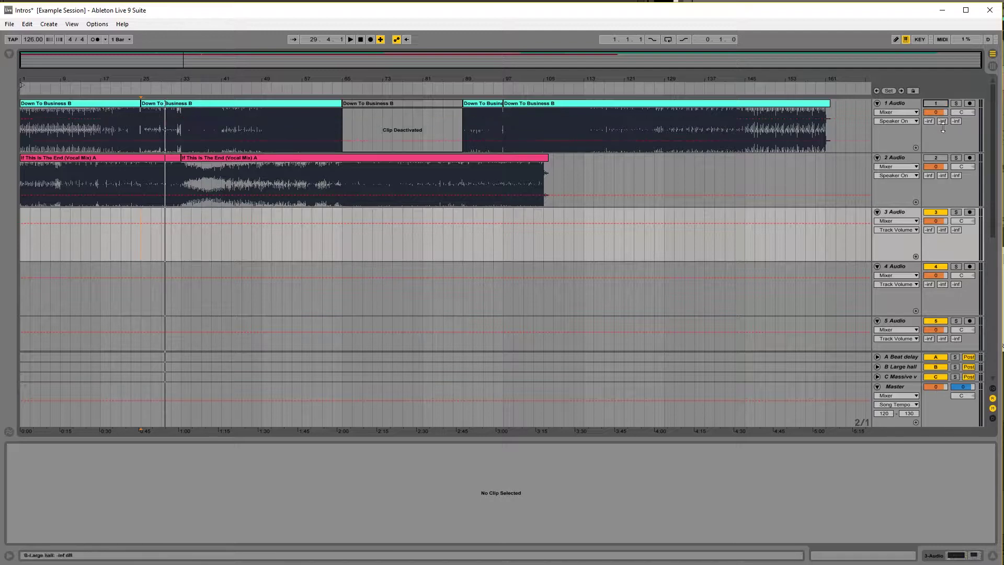
{"action": "left_click", "coordinate": [936, 157]}
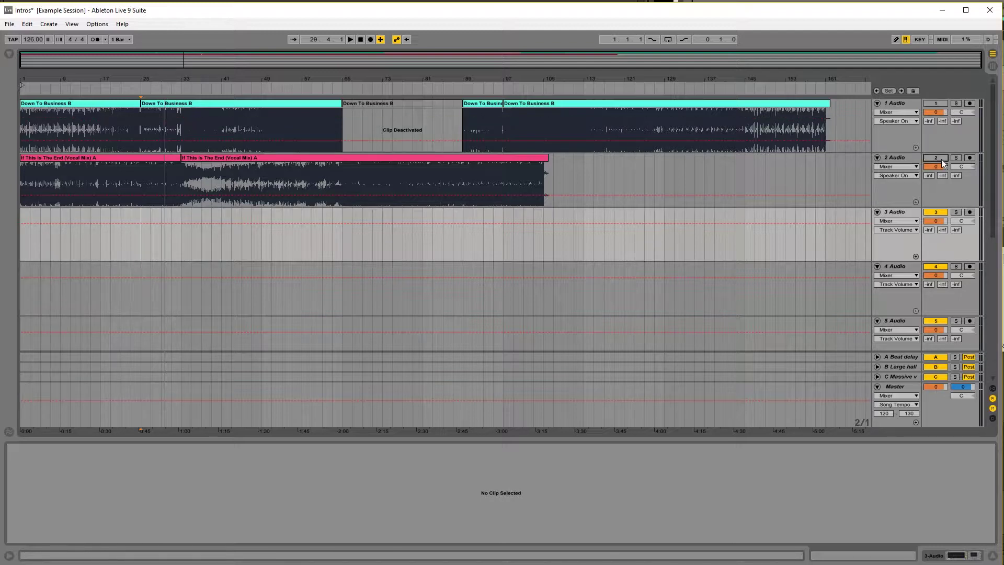
{"action": "left_click", "coordinate": [227, 242]}
{"action": "key", "text": "space"}
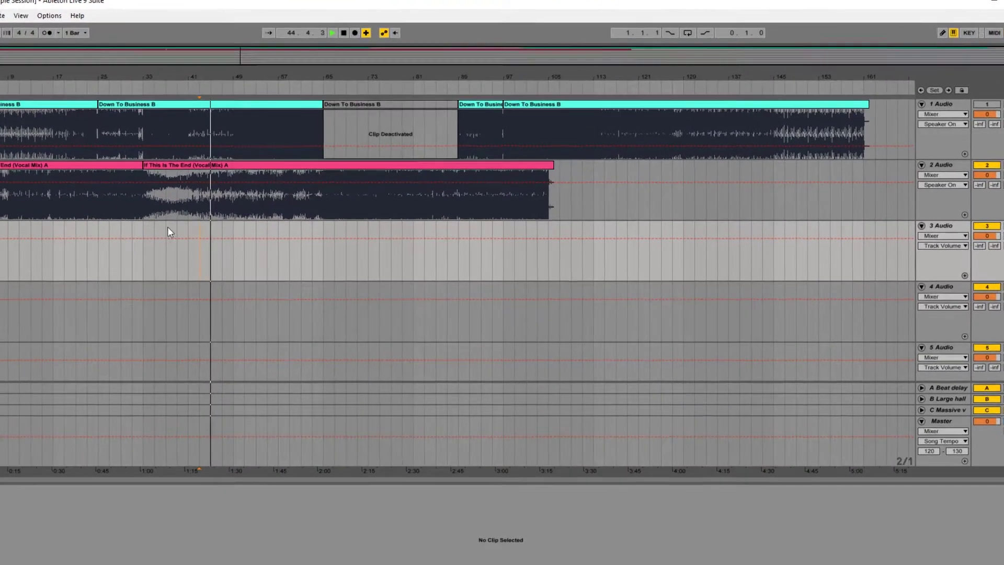
{"action": "left_click", "coordinate": [323, 258]}
{"action": "key", "text": "space"}
{"action": "key", "text": "space"}
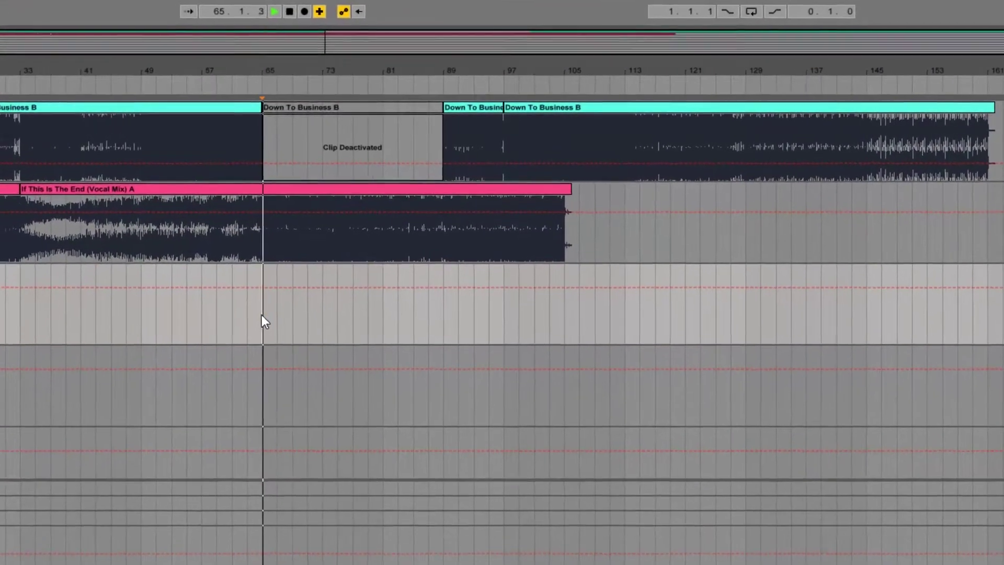
Step: Audition If This Is The End around bars 75 and 80 to find the end of the usable section
{"action": "left_click", "coordinate": [338, 317]}
{"action": "key", "text": "space"}
{"action": "key", "text": "space"}
{"action": "mouse_move", "coordinate": [373, 69]}
{"action": "left_mouse_down"}
{"action": "mouse_move", "coordinate": [372, 100]}
{"action": "mouse_move", "coordinate": [342, 135]}
{"action": "left_mouse_up"}
{"action": "left_click", "coordinate": [351, 373]}
{"action": "key", "text": "space"}
{"action": "key", "text": "space"}
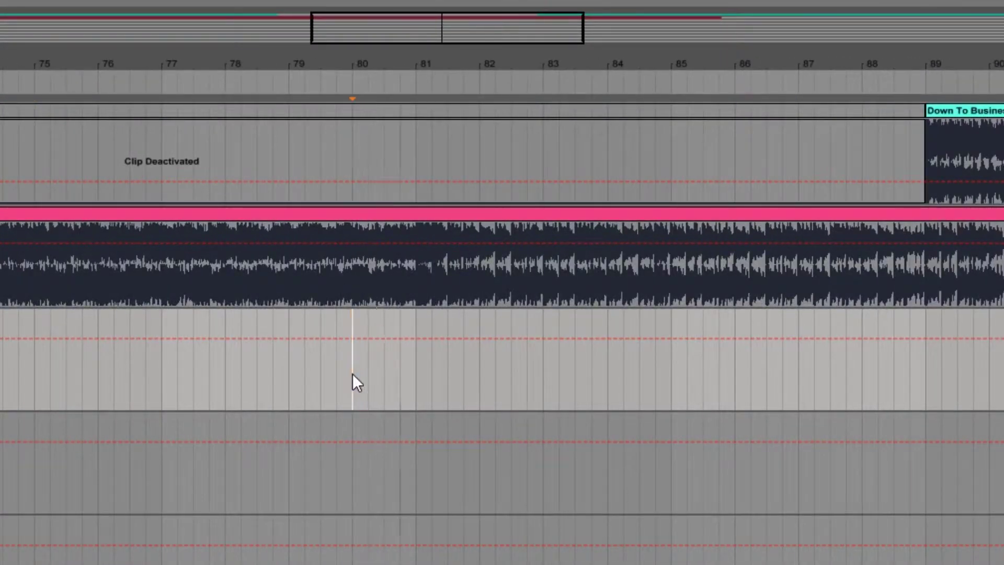
Step: Split the If This Is The End clip at bar 81
{"action": "left_click", "coordinate": [415, 291]}
{"action": "key", "text": "ctrl+e"}
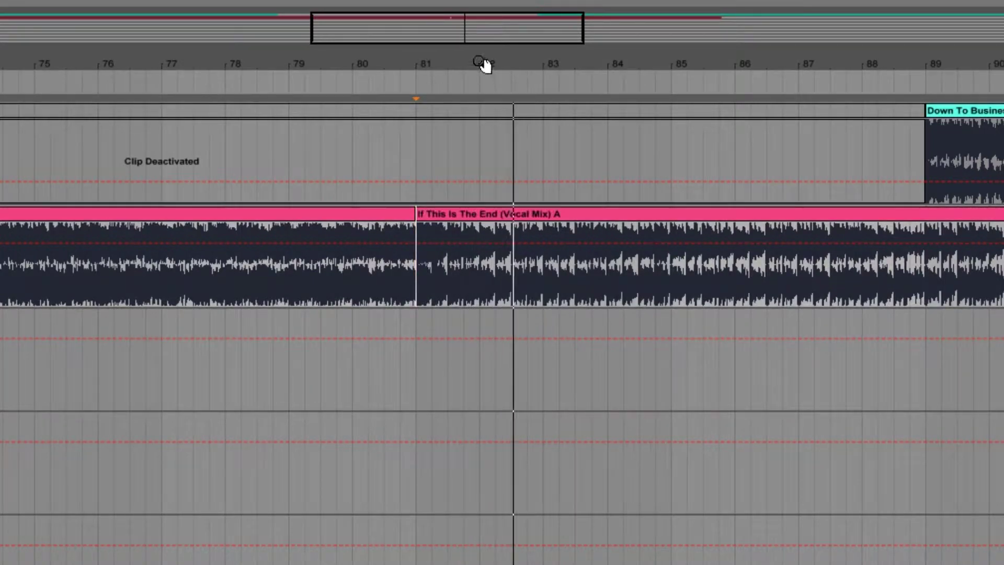
{"action": "left_click_drag", "start_coordinate": [485, 65], "coordinate": [387, 21]}
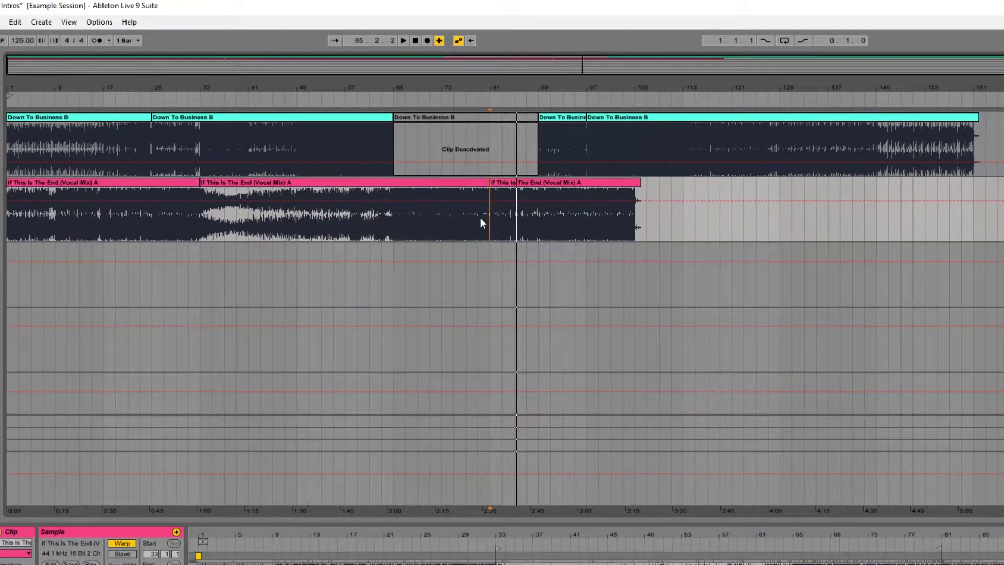
Step: Deactivate the If This Is The End clips before bar 33 and after bar 81
{"action": "left_click", "coordinate": [528, 182]}
{"action": "key", "text": "0"}
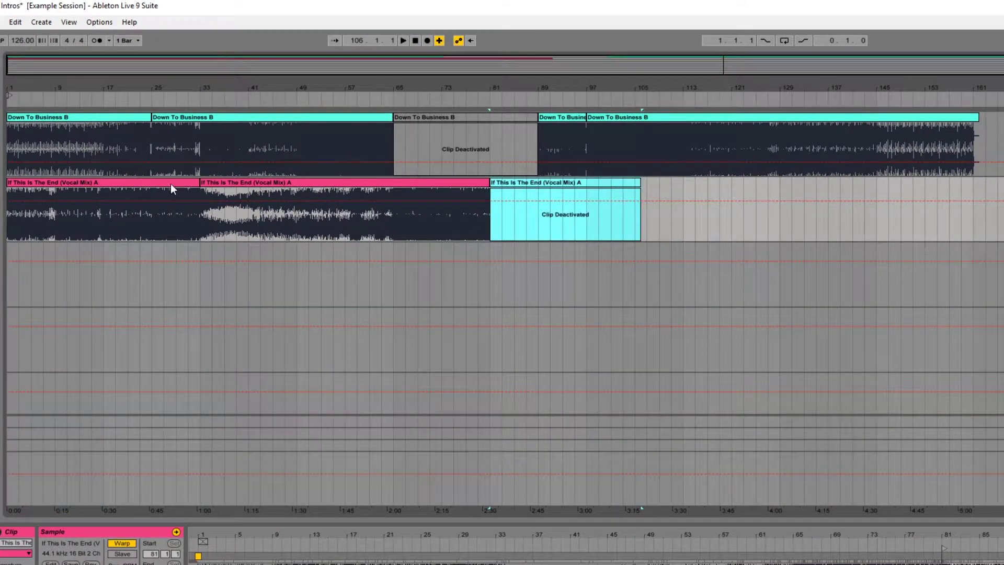
{"action": "left_click", "coordinate": [167, 183]}
{"action": "key", "text": "0"}
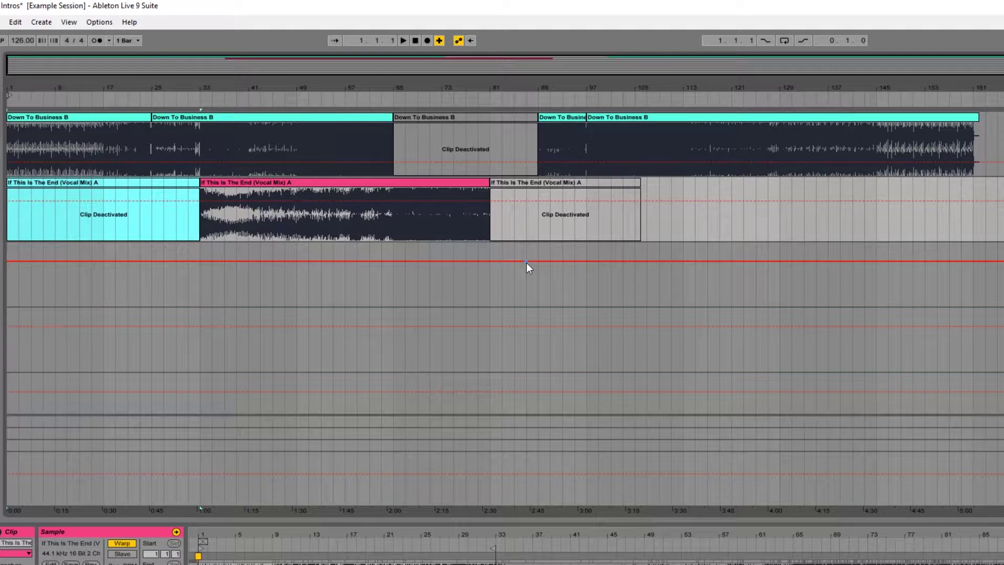
Step: Move the active track 2 clip to bar 65 and the last two Down To Business B clips to bars 105 and 113, deactivating the shorter one
{"action": "left_click", "coordinate": [266, 182]}
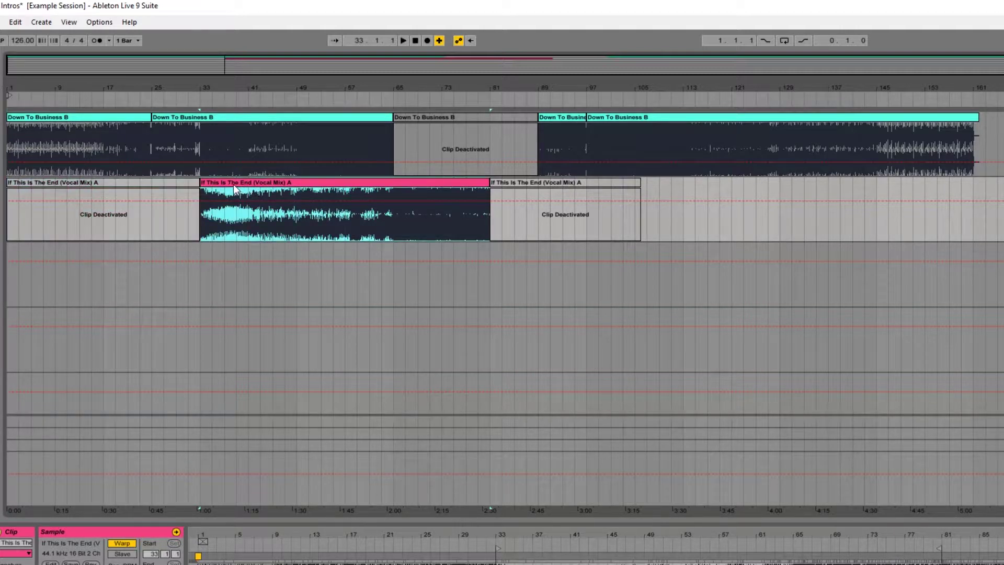
{"action": "left_click_drag", "start_coordinate": [232, 183], "coordinate": [424, 189]}
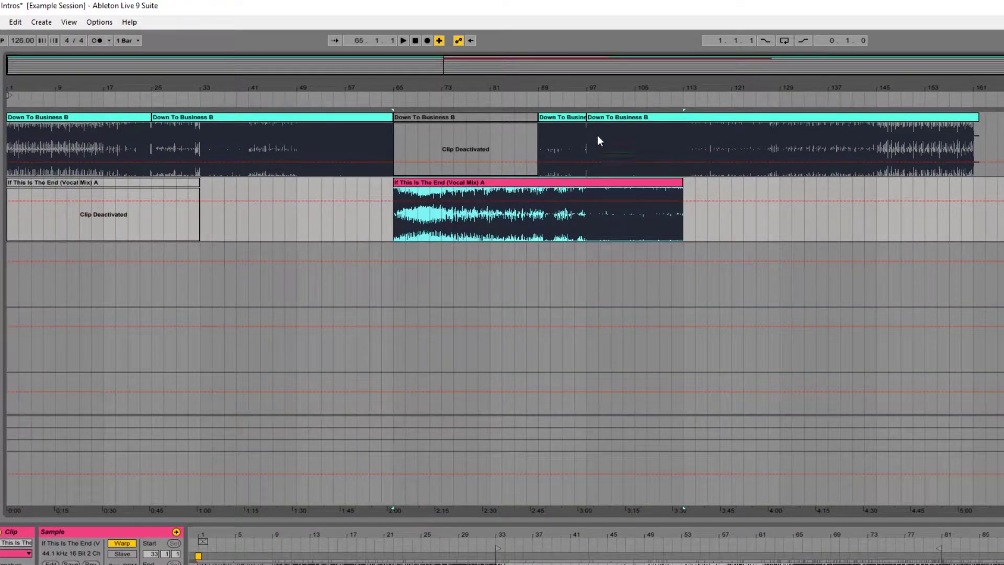
{"action": "left_click_drag", "start_coordinate": [599, 118], "coordinate": [695, 126]}
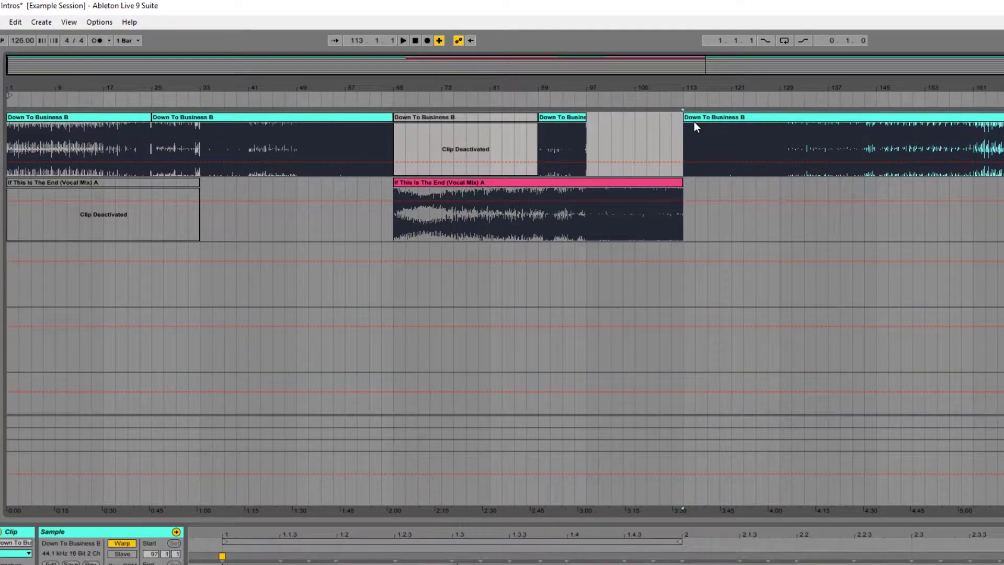
{"action": "left_click_drag", "start_coordinate": [557, 119], "coordinate": [652, 126]}
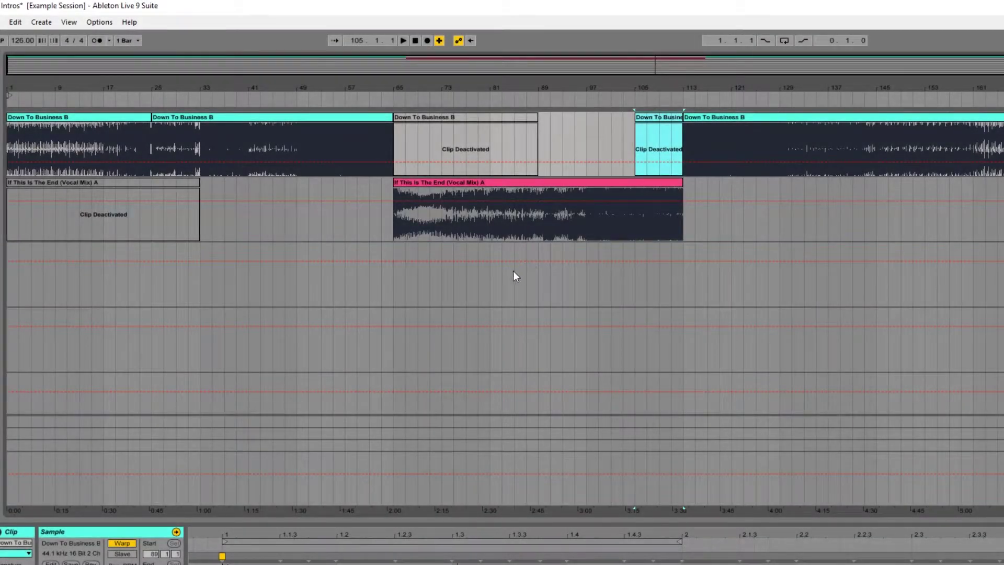
Step: Enable track 1 and audition the transitions between the songs from bars 59 and 109
{"action": "left_click", "coordinate": [390, 274]}
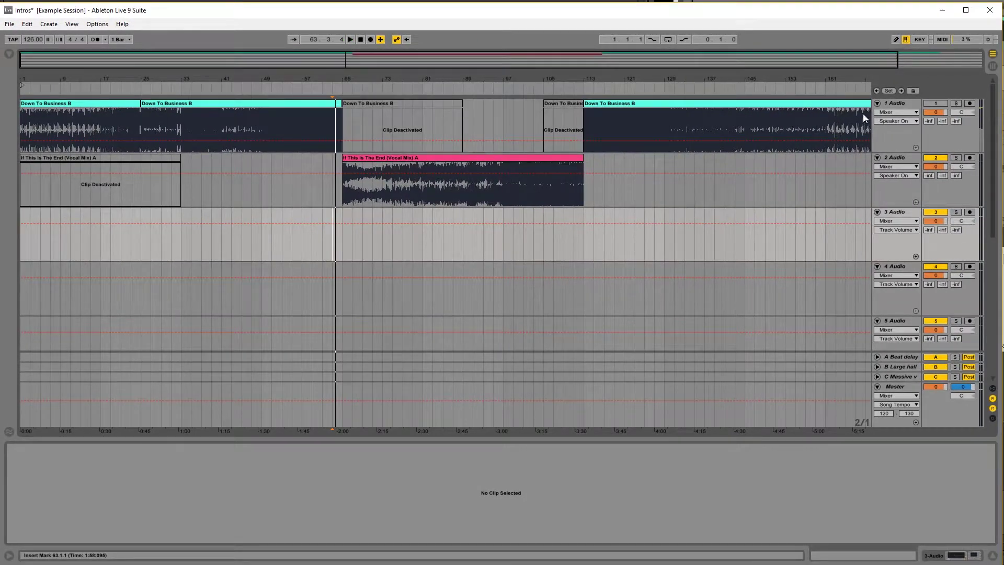
{"action": "left_click", "coordinate": [314, 243]}
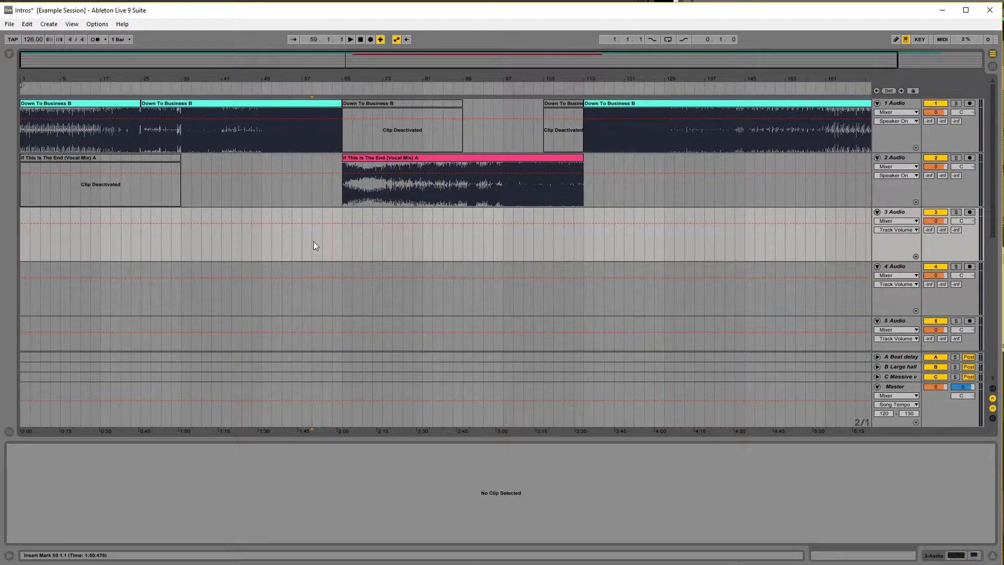
{"action": "key", "text": "space"}
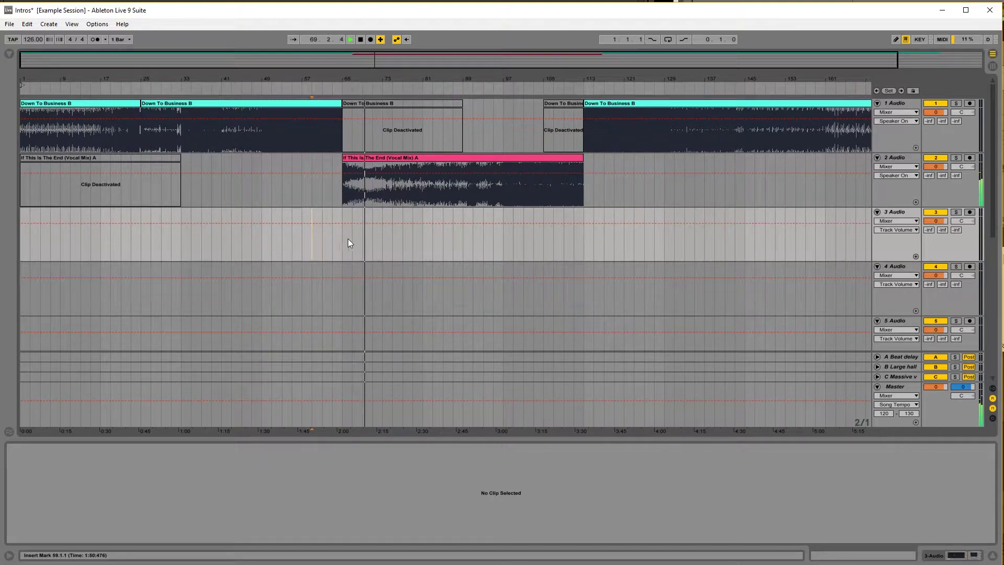
{"action": "key", "text": "space"}
{"action": "left_click", "coordinate": [565, 242]}
{"action": "key", "text": "space"}
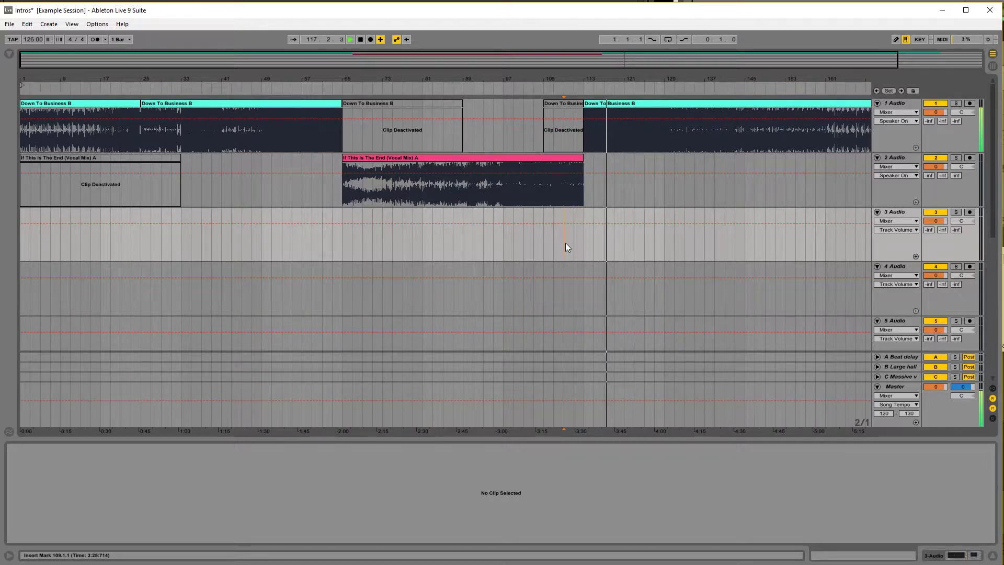
{"action": "key", "text": "space"}
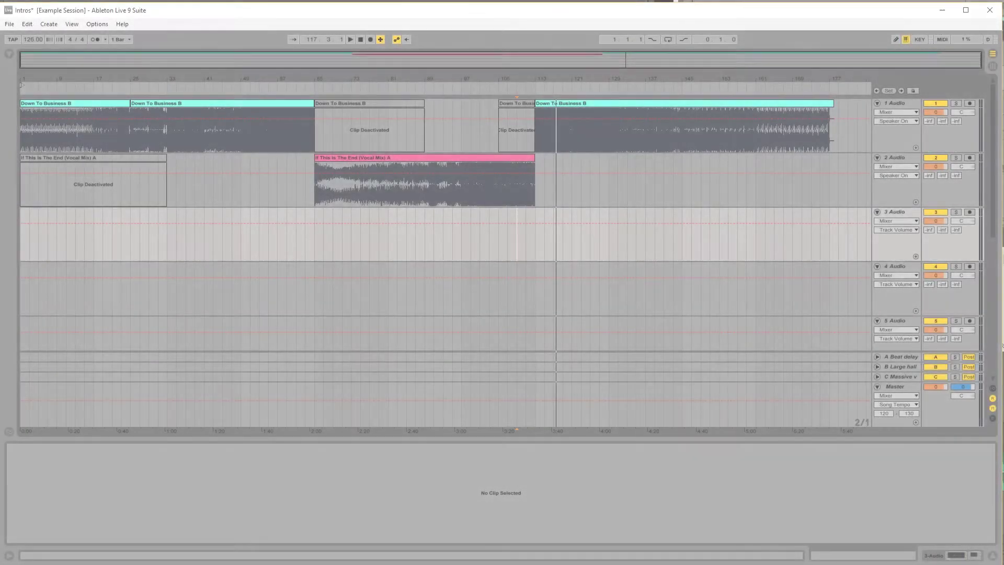
Step: Reactivate the Down To Business B clip at bar 105 and play the overlap from bar 103
{"action": "left_click_drag", "start_coordinate": [478, 75], "coordinate": [331, 152]}
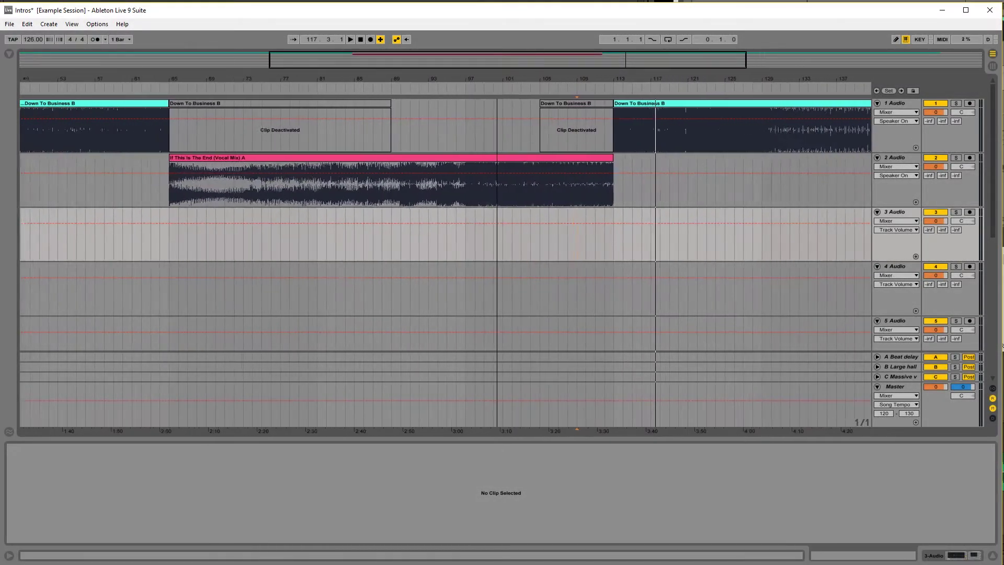
{"action": "left_click", "coordinate": [487, 103]}
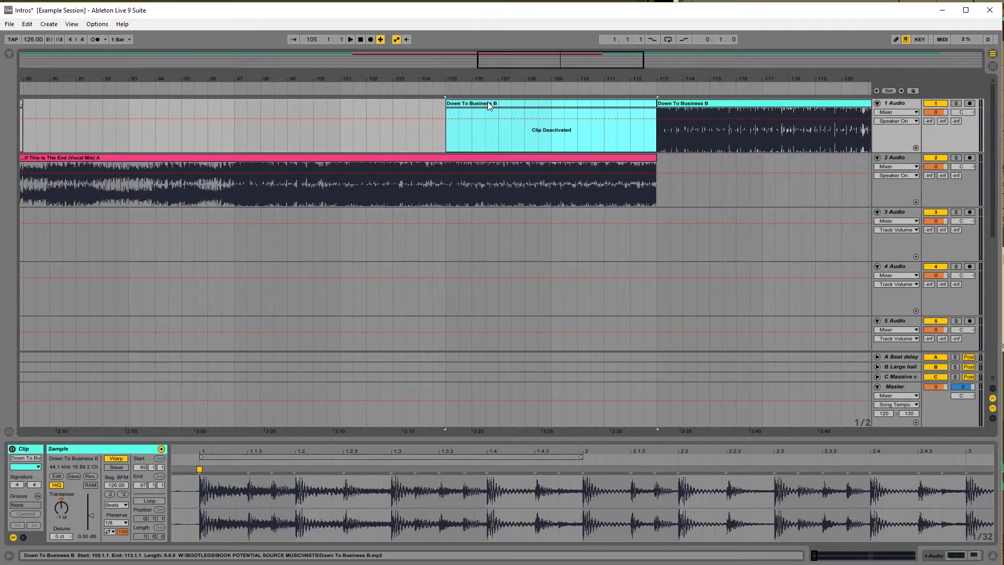
{"action": "key", "text": "0"}
{"action": "left_click", "coordinate": [393, 142]}
{"action": "key", "text": "space"}
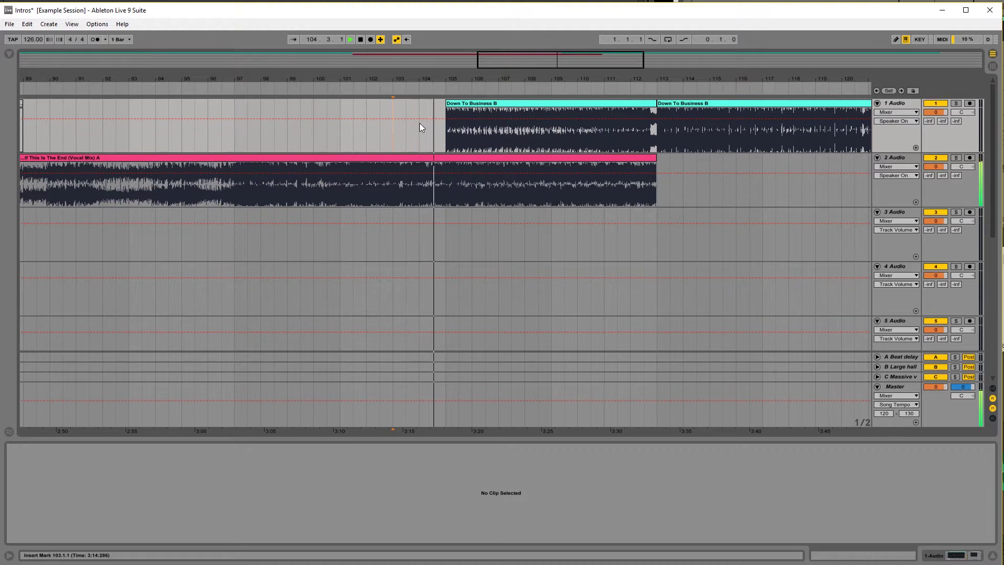
Step: Automate track 1's Track Volume to fade Down To Business B in from bar 105 to just before bar 113
{"action": "left_click", "coordinate": [895, 120]}
{"action": "left_click", "coordinate": [896, 148]}
{"action": "left_click", "coordinate": [432, 116]}
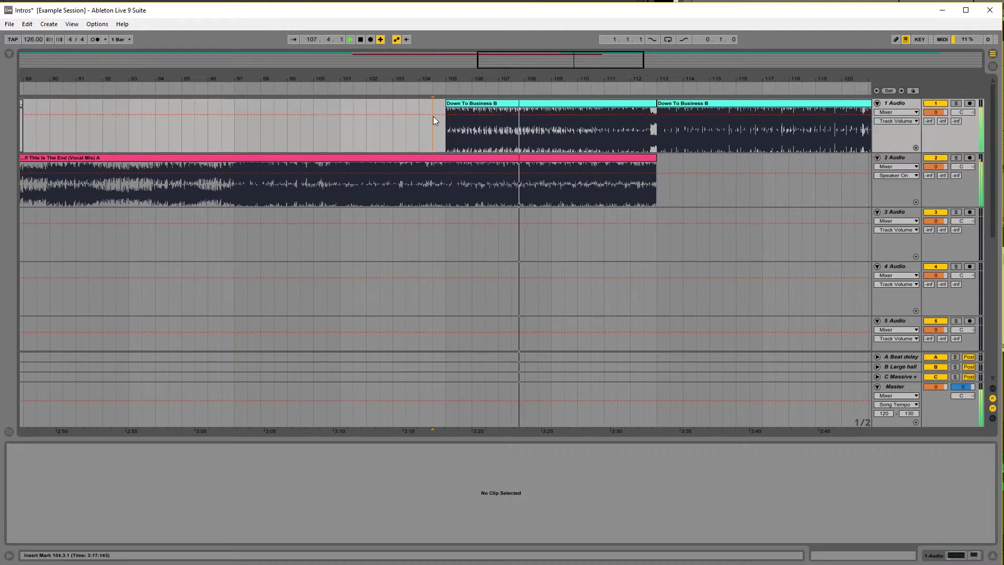
{"action": "left_click", "coordinate": [433, 115]}
{"action": "left_click", "coordinate": [442, 114]}
{"action": "left_click", "coordinate": [649, 114]}
{"action": "left_click", "coordinate": [657, 115]}
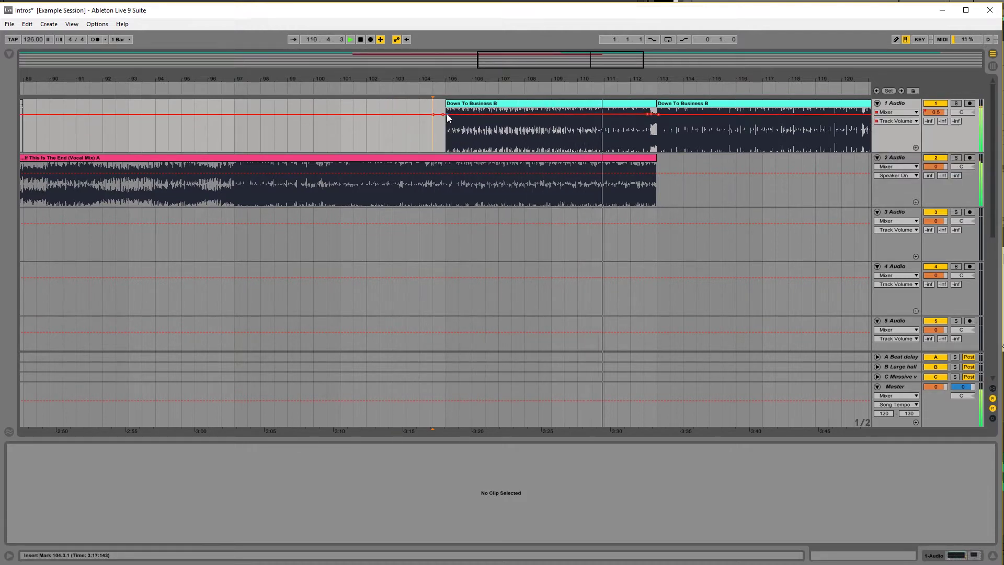
{"action": "left_click_drag", "start_coordinate": [447, 114], "coordinate": [447, 143]}
{"action": "left_click", "coordinate": [421, 139]}
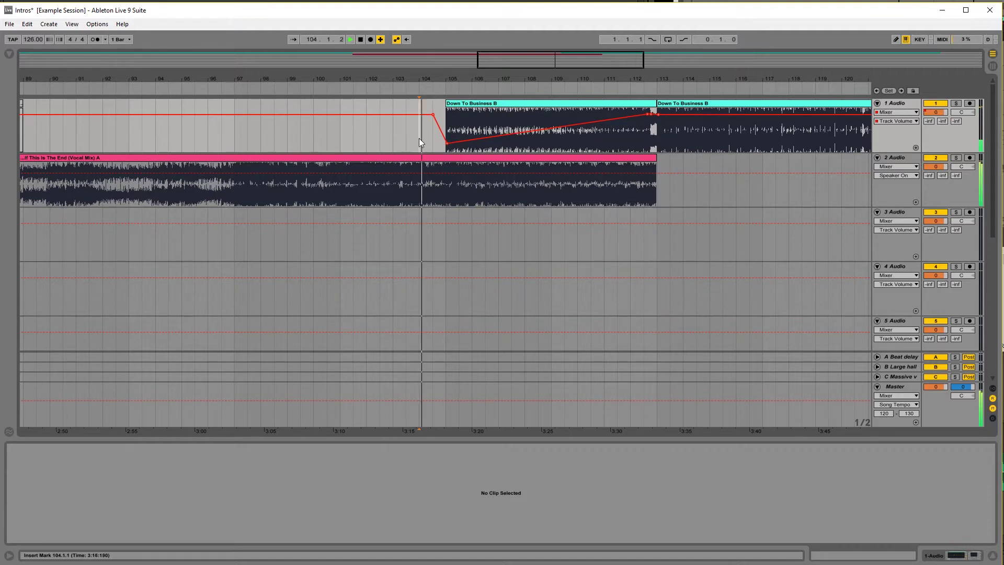
Step: Automate track 2's Track Volume to fall gradually from bar 105 to about bar 112
{"action": "left_click", "coordinate": [904, 176]}
{"action": "left_click", "coordinate": [901, 201]}
{"action": "key", "text": "b"}
{"action": "left_click", "coordinate": [453, 170]}
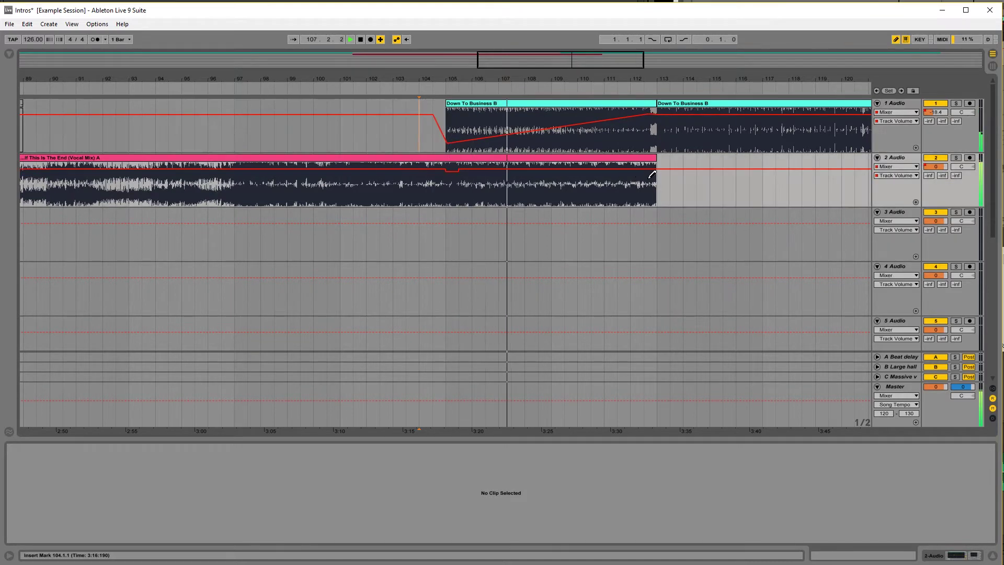
{"action": "left_click", "coordinate": [650, 171]}
{"action": "left_click", "coordinate": [637, 178]}
{"action": "key", "text": "b"}
{"action": "left_click", "coordinate": [630, 172]}
{"action": "left_click", "coordinate": [630, 169]}
{"action": "left_click", "coordinate": [459, 168]}
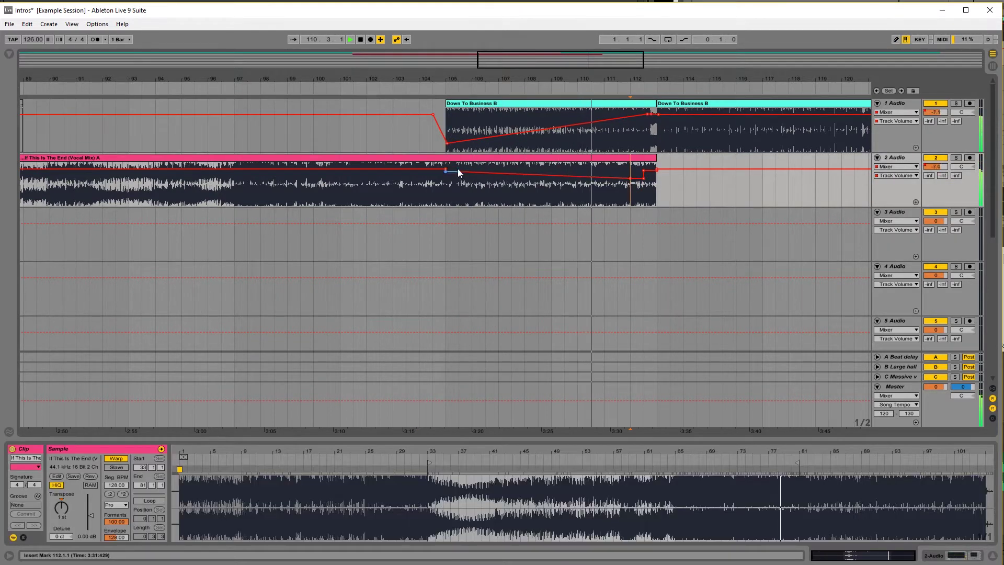
Step: Draw a short silence into track 1's volume automation right before bar 113 and play it back
{"action": "left_click", "coordinate": [636, 115]}
{"action": "scroll", "coordinate": [650, 163], "scroll_direction": "up", "scroll_amount": 5}
{"action": "key", "text": "space"}
{"action": "key", "text": "b"}
{"action": "left_click", "coordinate": [658, 148]}
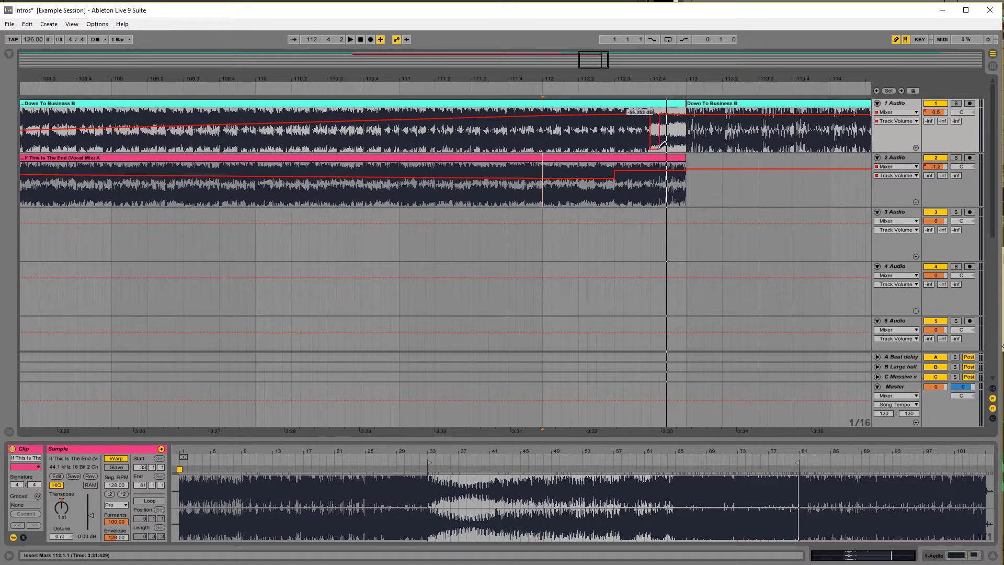
{"action": "left_click_drag", "start_coordinate": [659, 149], "coordinate": [681, 150]}
{"action": "key", "text": "b"}
{"action": "scroll", "coordinate": [611, 170], "scroll_direction": "down", "scroll_amount": 5, "text": "ctrl"}
{"action": "left_click", "coordinate": [558, 90]}
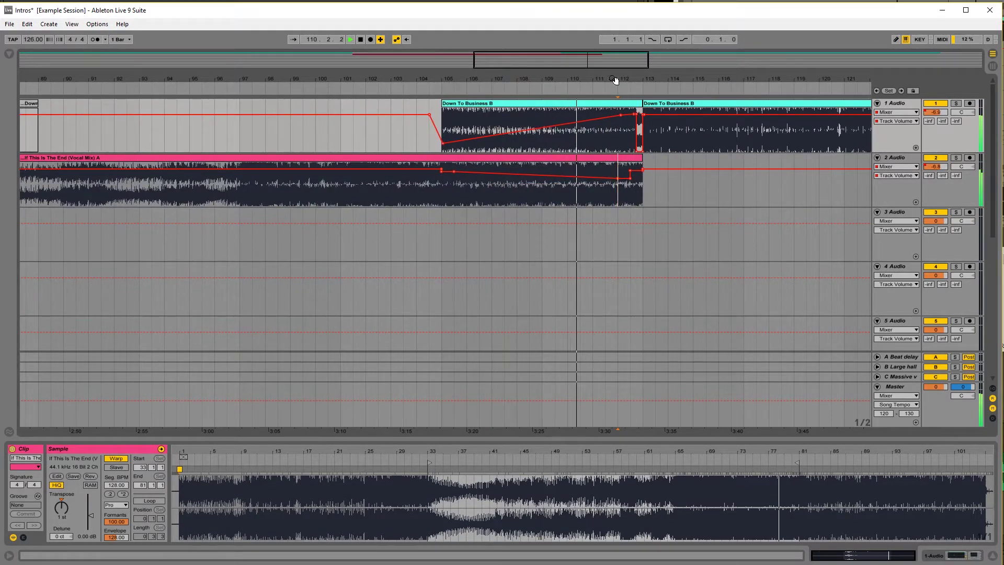
Step: Extend the If This Is The End clip to about bar 114.3 and cut its EQ Eight 1 Gain A from bar 113
{"action": "left_click_drag", "start_coordinate": [625, 179], "coordinate": [680, 157]}
{"action": "left_click", "coordinate": [895, 166]}
{"action": "left_click", "coordinate": [890, 190]}
{"action": "left_click", "coordinate": [889, 176]}
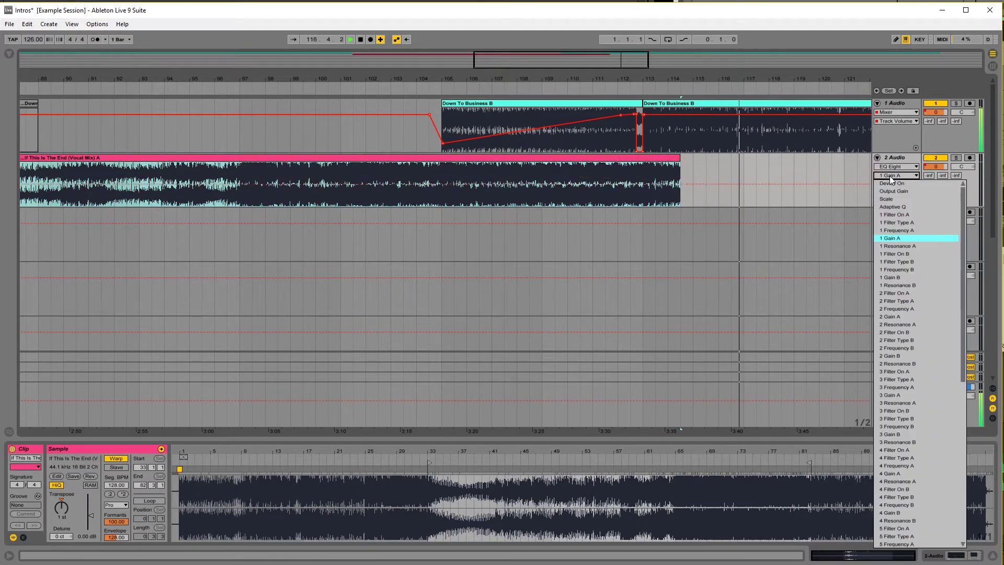
{"action": "left_click", "coordinate": [889, 176]}
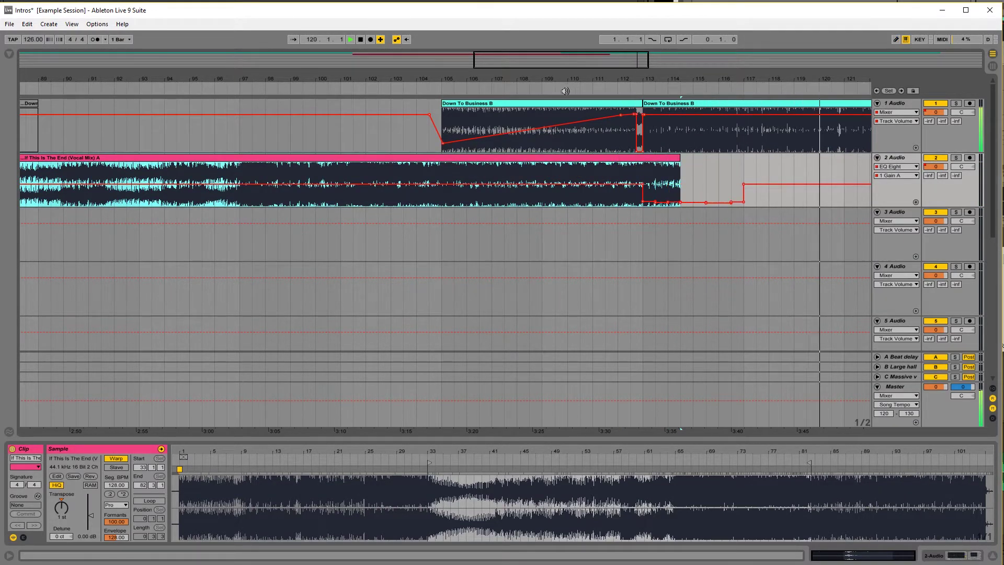
Step: Extend the If This Is The End clip to bar 115.3 and automate its Track Volume to fade out from bar 113
{"action": "left_click_drag", "start_coordinate": [680, 157], "coordinate": [706, 157]}
{"action": "left_click", "coordinate": [895, 166]}
{"action": "left_click", "coordinate": [891, 183]}
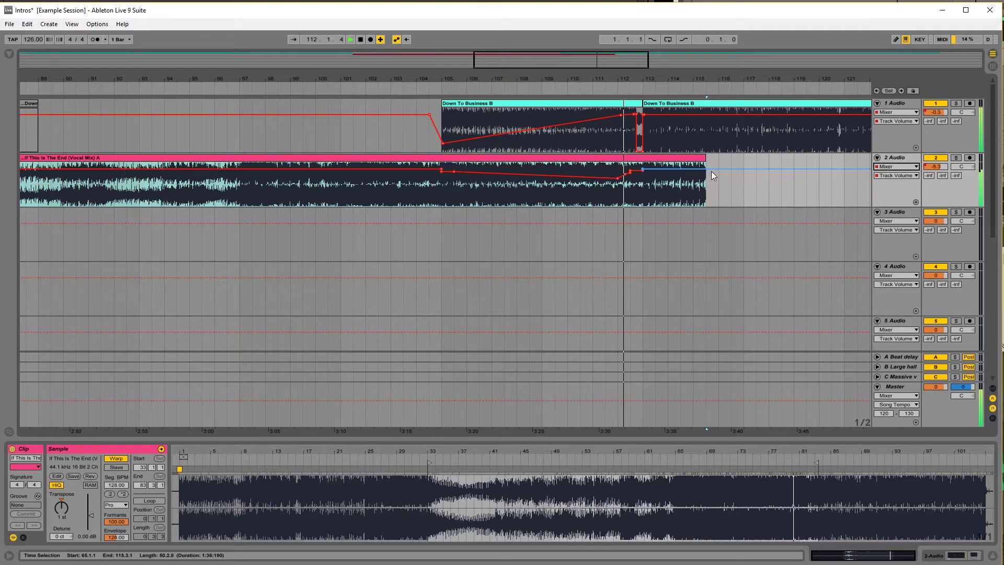
{"action": "key", "text": "b"}
{"action": "left_click_drag", "start_coordinate": [710, 195], "coordinate": [700, 196]}
{"action": "key", "text": "b"}
{"action": "left_click", "coordinate": [693, 169]}
{"action": "left_click_drag", "start_coordinate": [643, 170], "coordinate": [646, 172]}
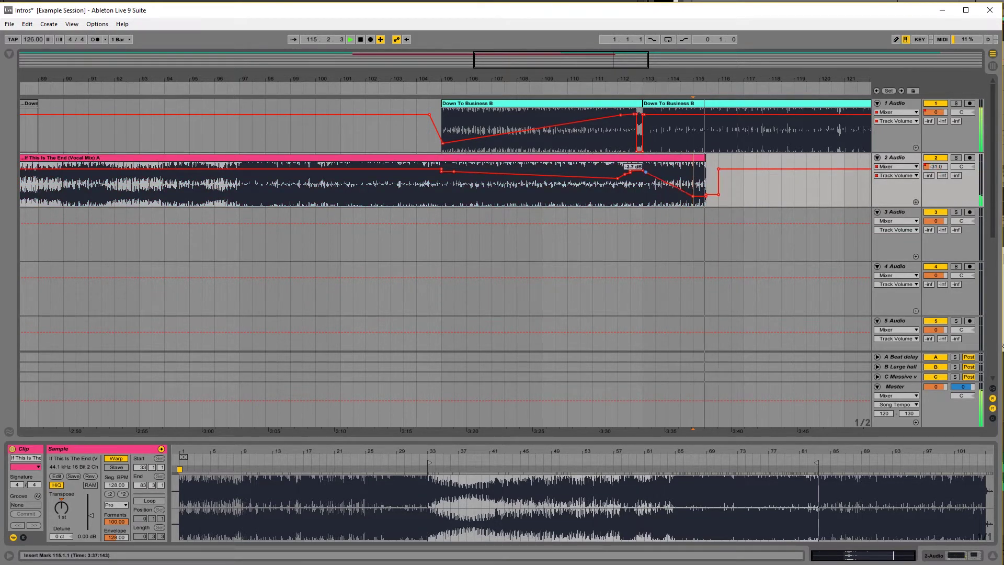
Step: Automate track 1's EQ Eight 1 Gain A to rise from a reduced level at bar 105 to normal near bar 112
{"action": "left_click", "coordinate": [415, 136]}
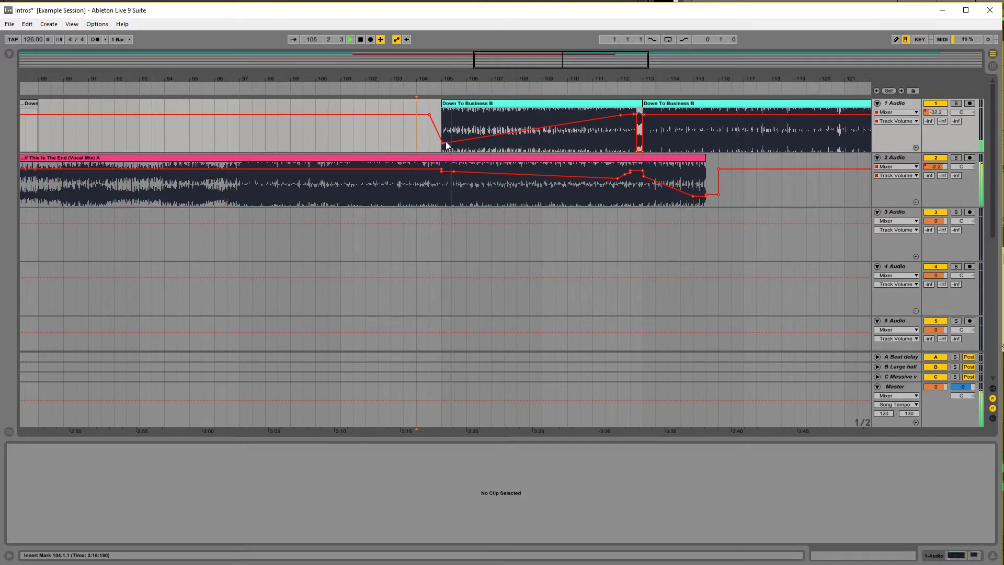
{"action": "left_click", "coordinate": [895, 112]}
{"action": "left_click", "coordinate": [892, 137]}
{"action": "key", "text": "b"}
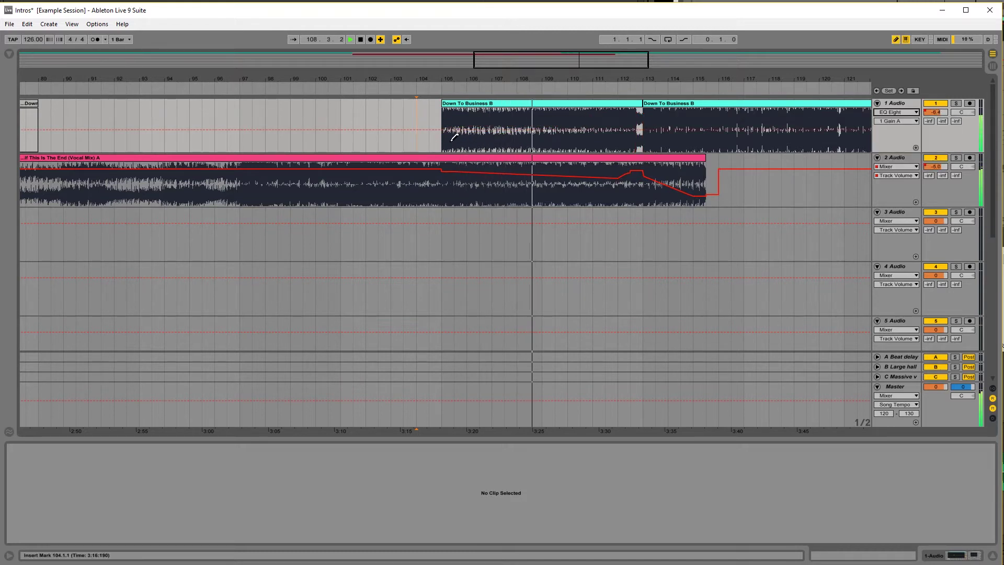
{"action": "left_click_drag", "start_coordinate": [454, 137], "coordinate": [621, 132]}
{"action": "key", "text": "space"}
Step: Raise track 2's volume automation point near bar 112 and audition the transition
{"action": "left_click_drag", "start_coordinate": [607, 181], "coordinate": [620, 172]}
{"action": "left_click", "coordinate": [564, 85]}
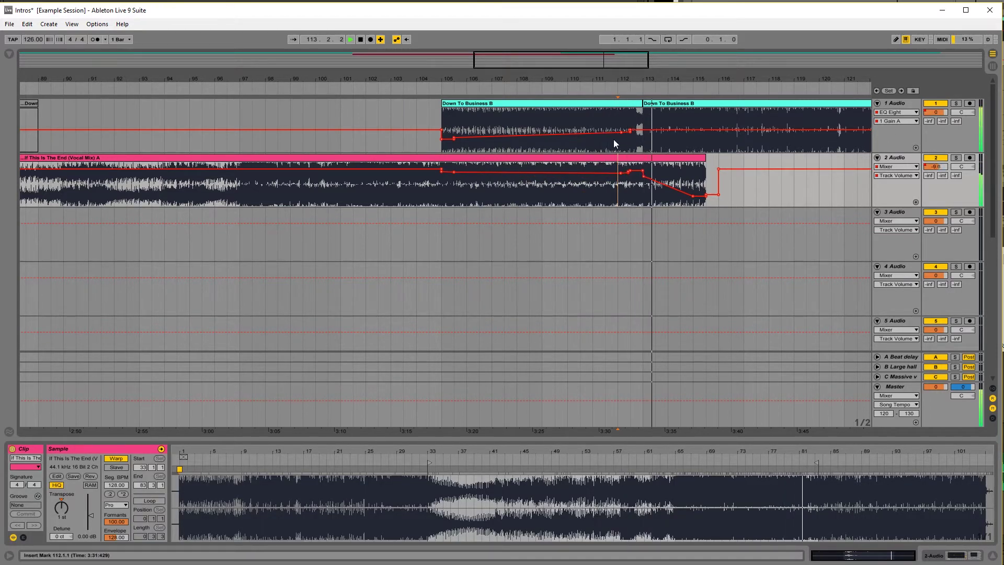
{"action": "key", "text": "space"}
Step: Automate track 1's Auto Filter Device On so the filter is active from just before bar 105 to bar 113
{"action": "left_click", "coordinate": [896, 112]}
{"action": "left_click", "coordinate": [895, 135]}
{"action": "key", "text": "b"}
{"action": "left_click_drag", "start_coordinate": [440, 114], "coordinate": [637, 111]}
{"action": "key", "text": "b"}
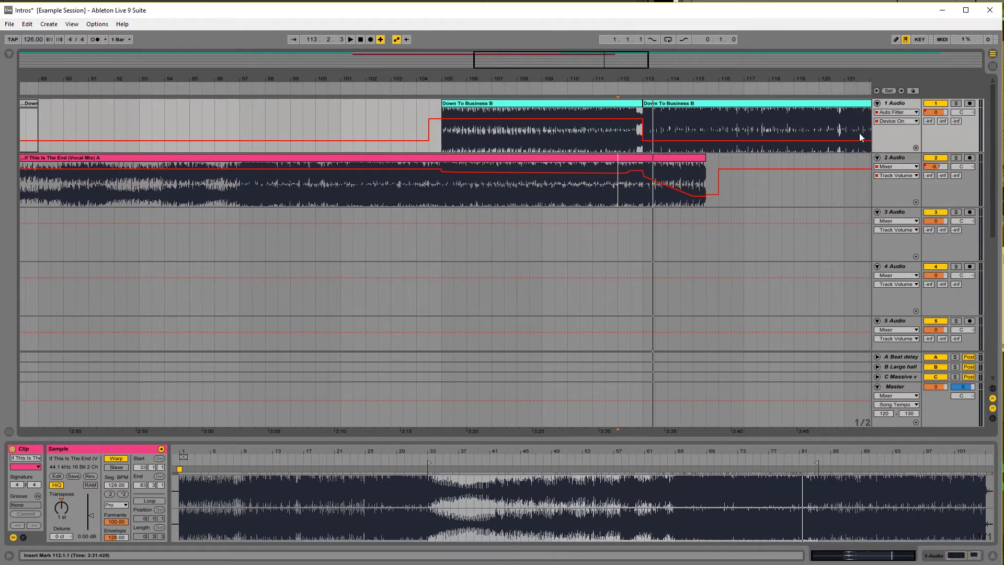
Step: Automate track 1's Auto Filter Frequency to sweep upward from bar 105 to about bar 112 and drop back at bar 113
{"action": "left_click", "coordinate": [896, 121]}
{"action": "left_click", "coordinate": [895, 139]}
{"action": "key", "text": "b"}
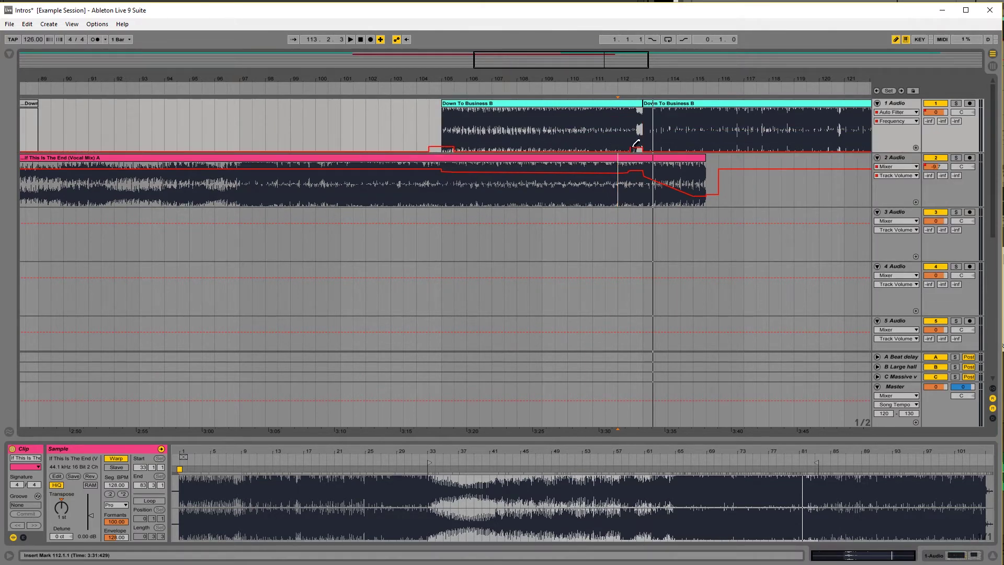
{"action": "key", "text": "b"}
{"action": "mouse_move", "coordinate": [642, 152]}
{"action": "left_mouse_down"}
{"action": "mouse_move", "coordinate": [637, 132]}
{"action": "mouse_move", "coordinate": [624, 130]}
{"action": "left_mouse_up"}
{"action": "left_click_drag", "start_coordinate": [454, 151], "coordinate": [493, 143]}
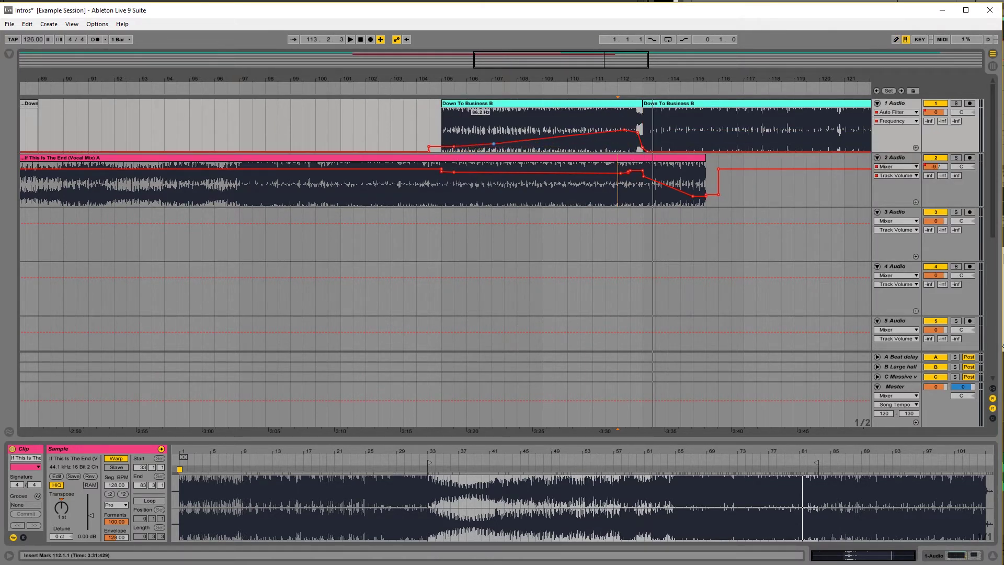
Step: Audition the transition from bar 104.3 and start track 2's fade-out at about bar 113.3 with a -1.0 dB point
{"action": "left_click", "coordinate": [429, 109]}
{"action": "key", "text": "space"}
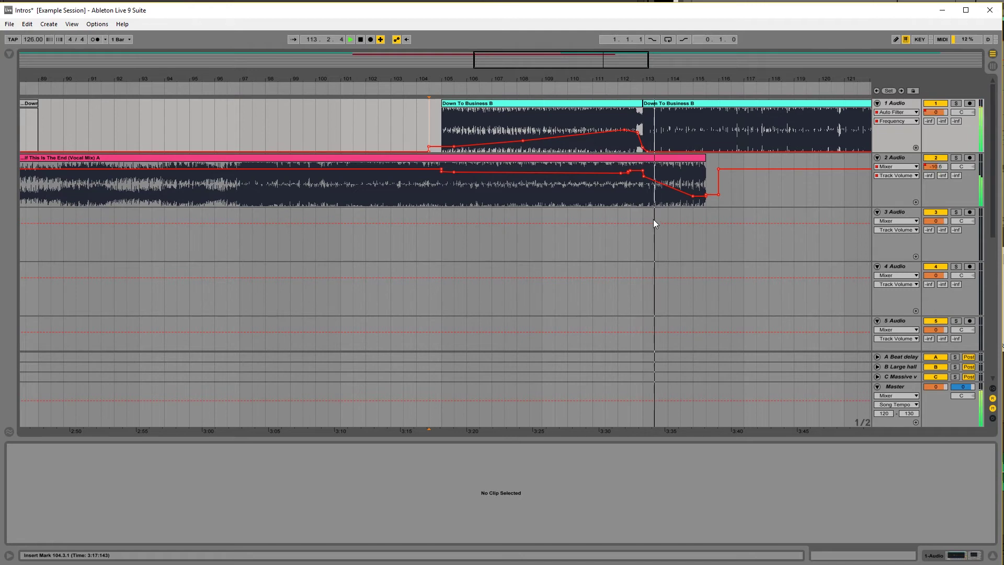
{"action": "left_click", "coordinate": [657, 171]}
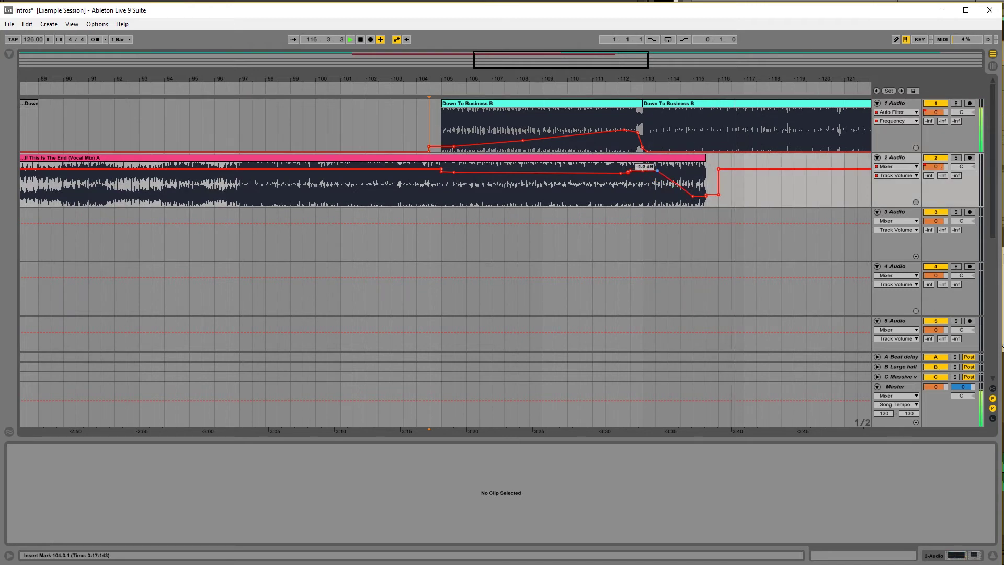
Step: Show track 2's EQ Eight 1 Gain A automation and audition the finished transition
{"action": "left_click", "coordinate": [896, 166]}
{"action": "left_click", "coordinate": [896, 191]}
{"action": "left_click", "coordinate": [896, 175]}
{"action": "left_click", "coordinate": [896, 217]}
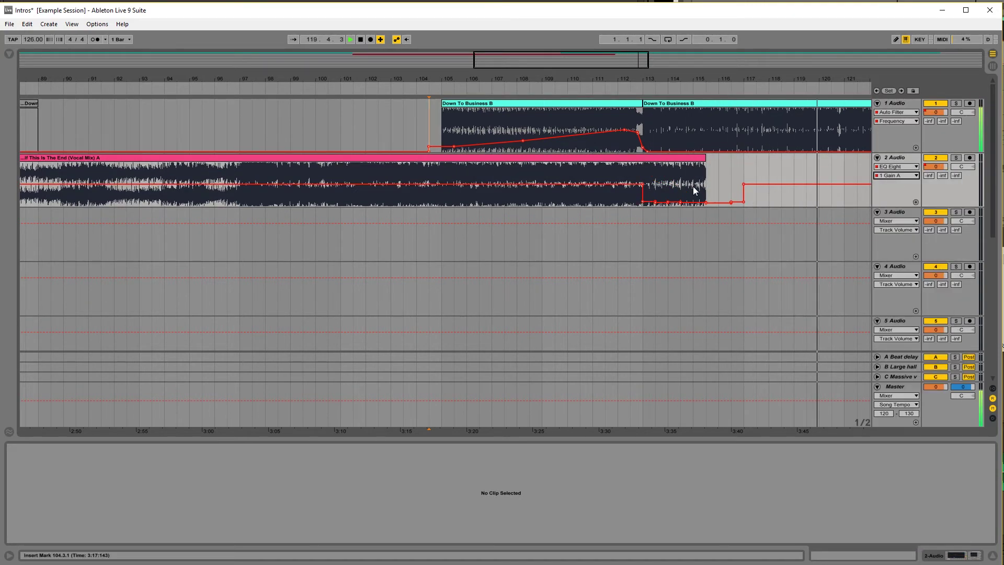
{"action": "left_click", "coordinate": [544, 89]}
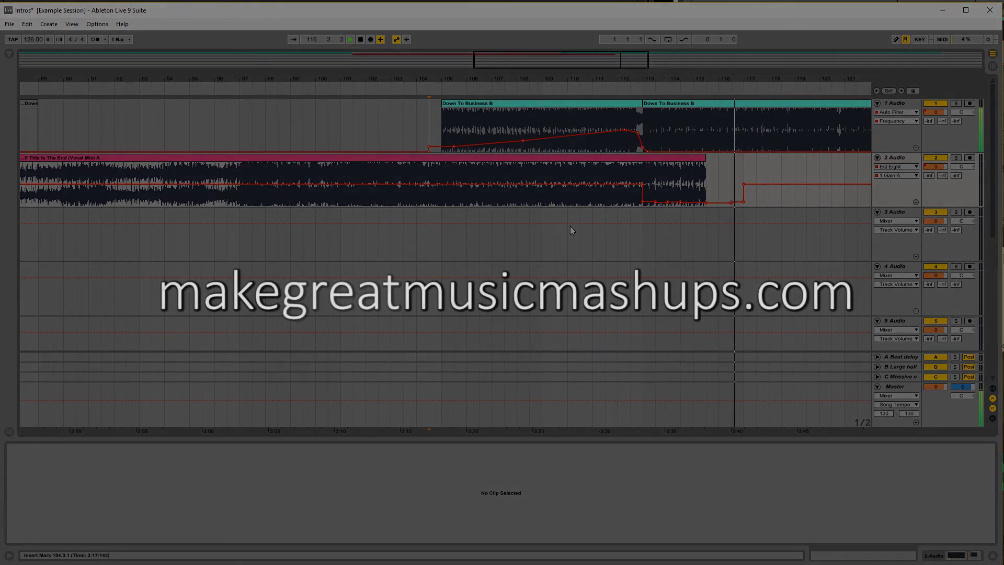
{"action": "left_click_drag", "start_coordinate": [504, 77], "coordinate": [609, 78]}
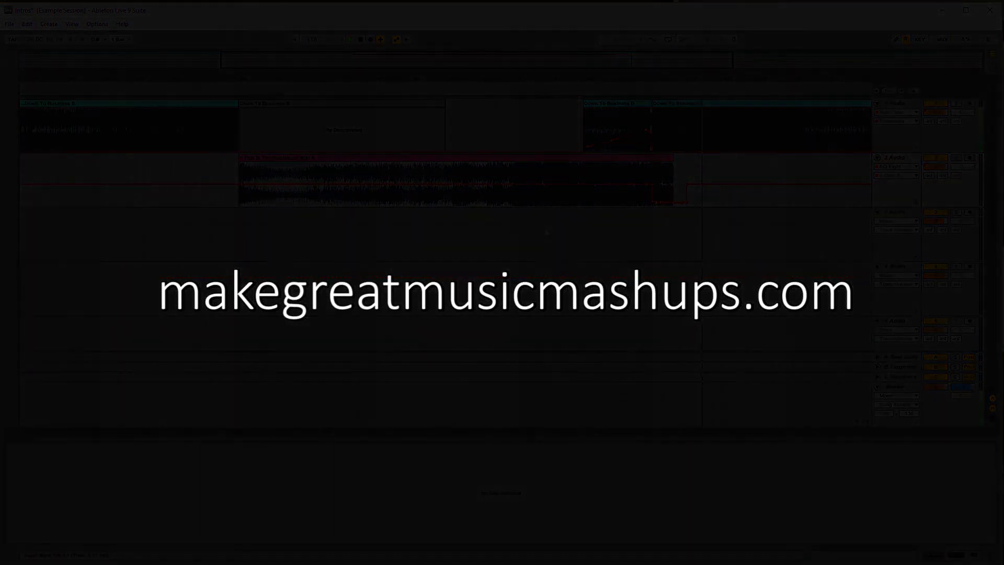